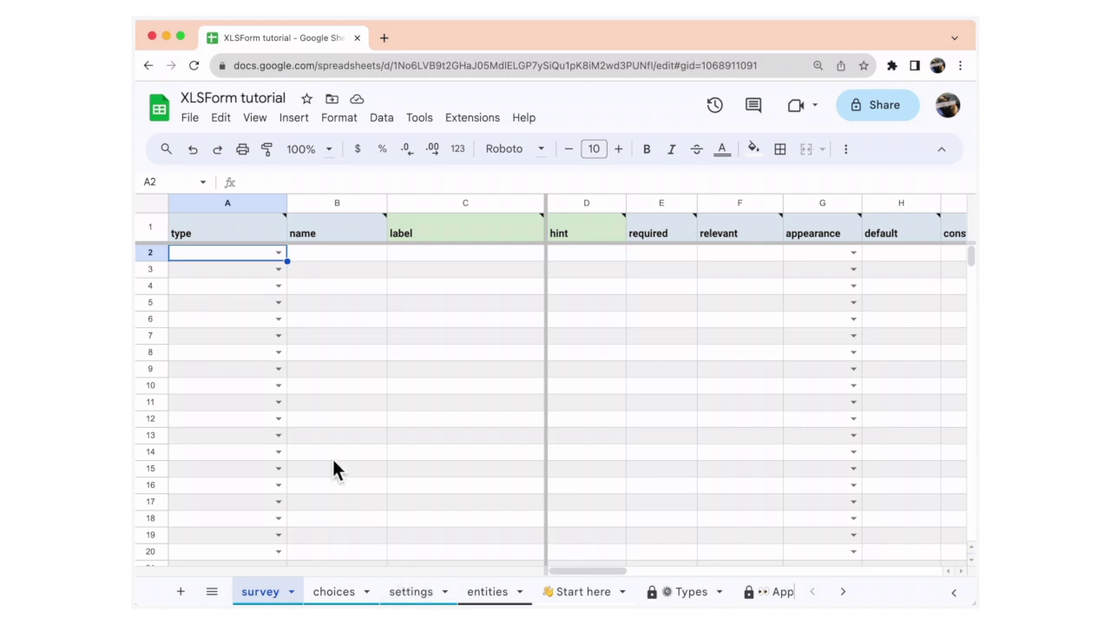
Step: Make survey row 2 a text question named school_name
left_click(278, 253)
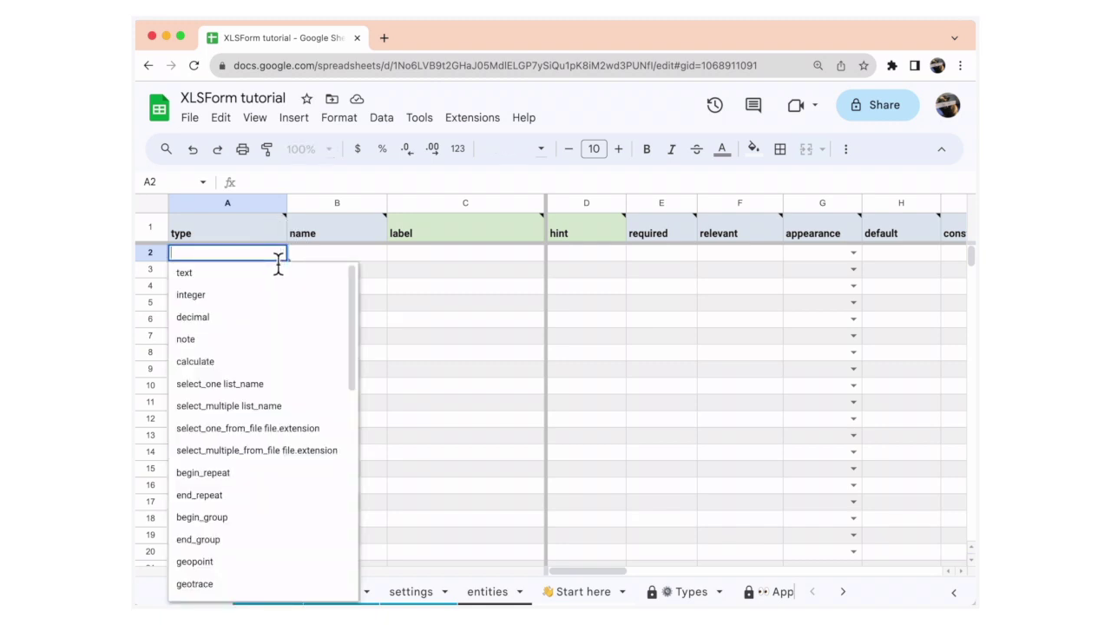
scroll(271, 516, "down", 3)
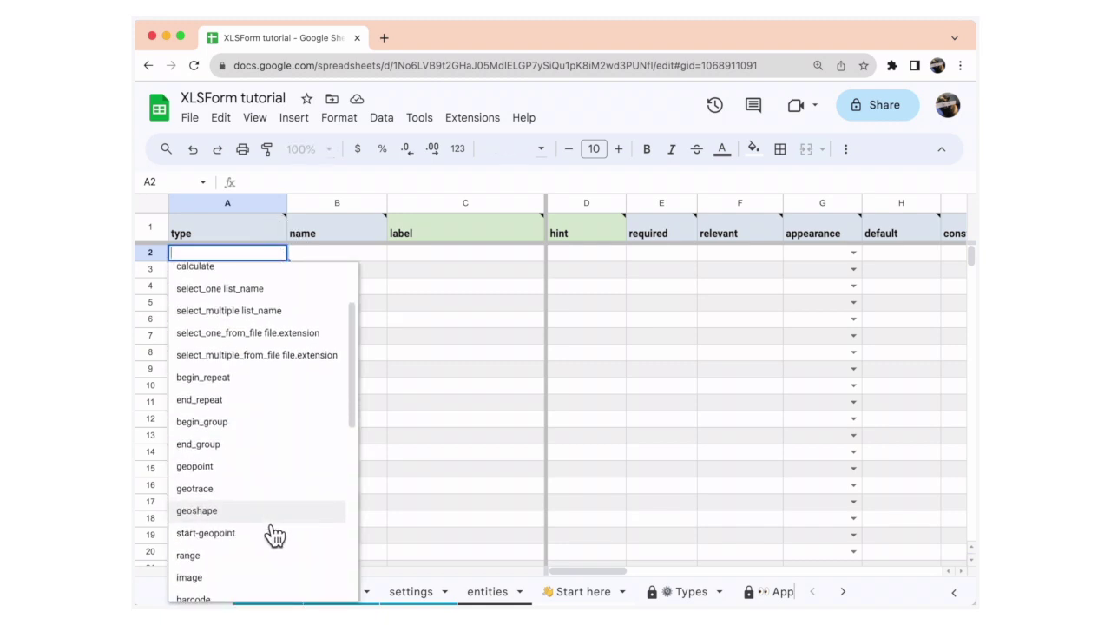
scroll(273, 534, "up", 3)
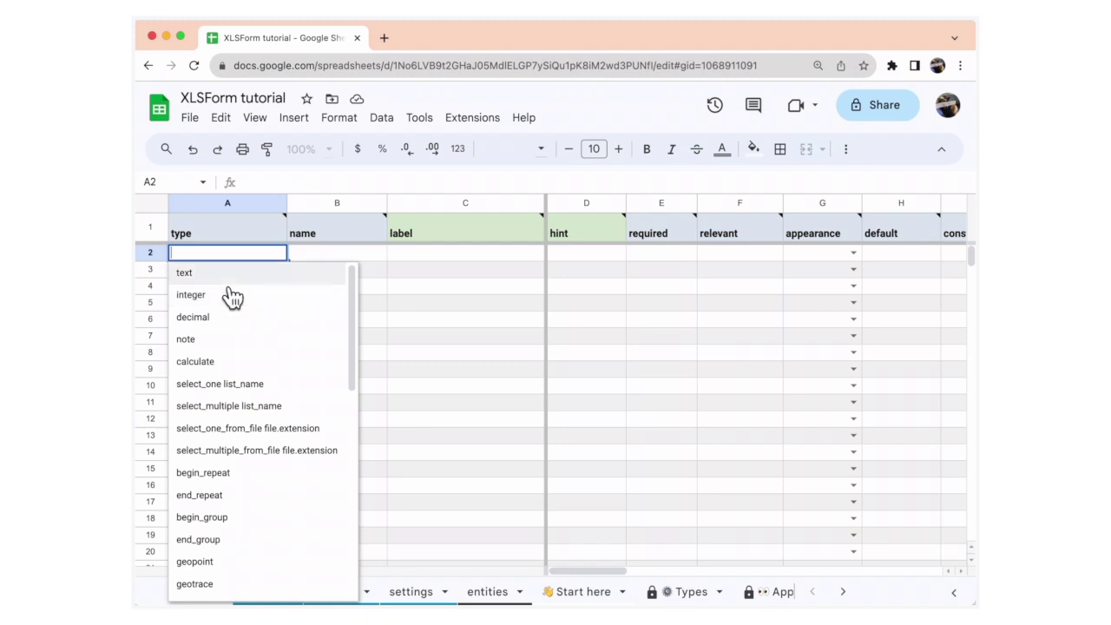
left_click(224, 276)
left_click(337, 255)
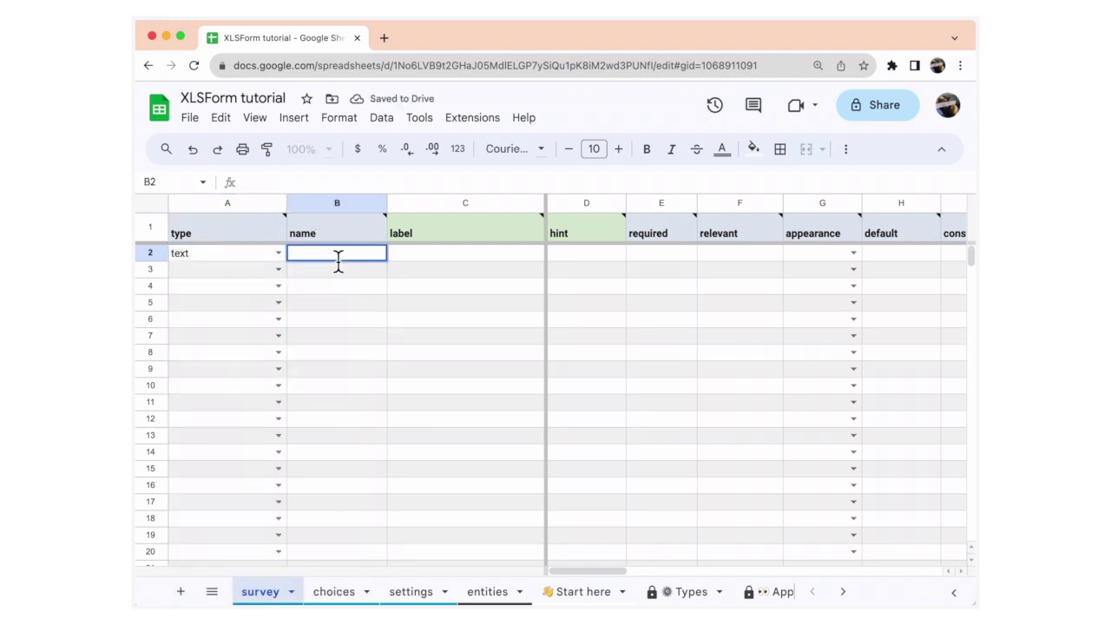
type("school_name")
key("Tab")
Step: Label it "What is the school's name?" and set required to yes
double_click(472, 250)
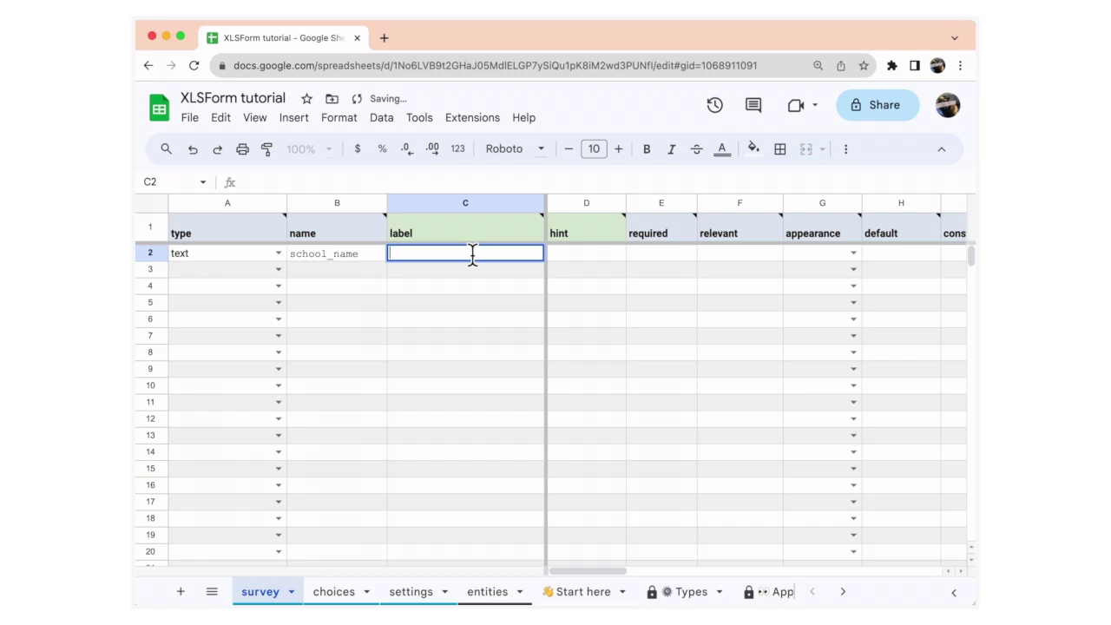
type("What is the school's name?")
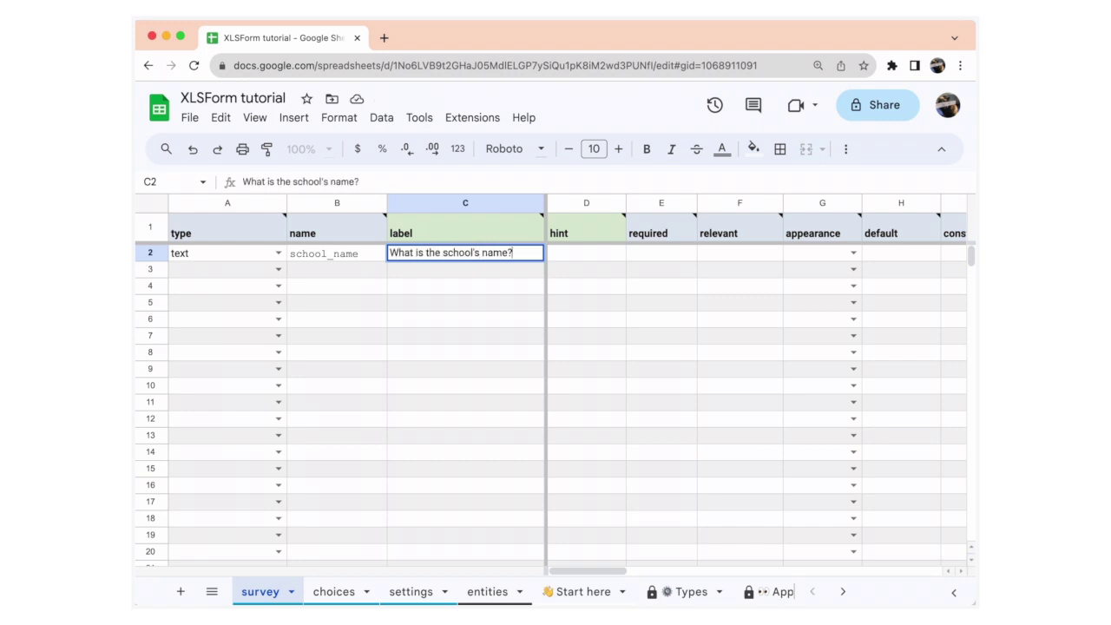
double_click(673, 256)
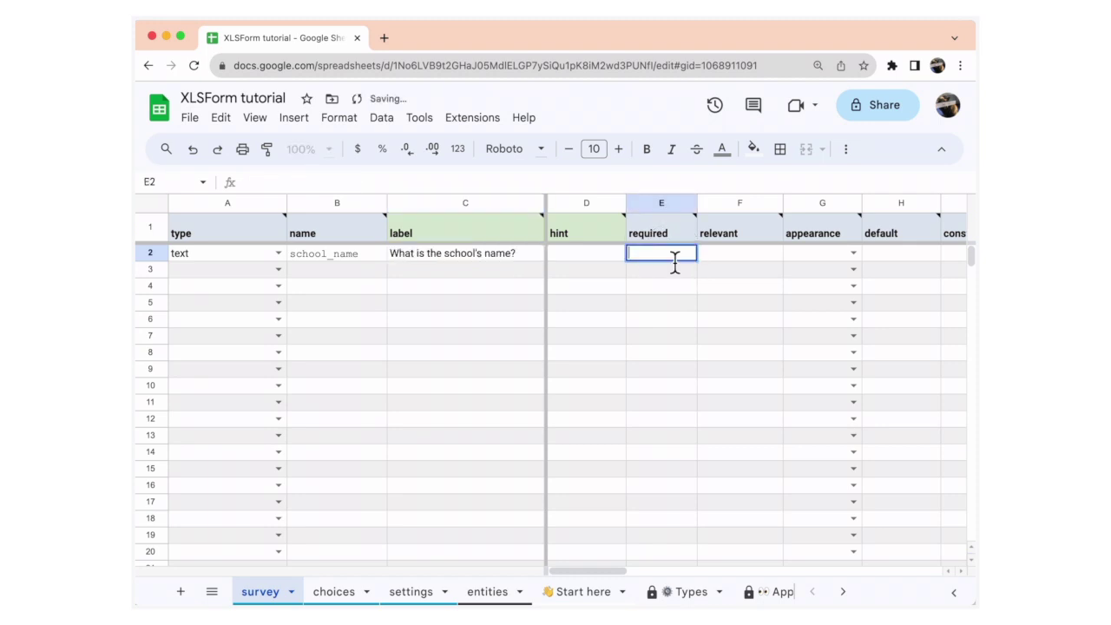
type("yes")
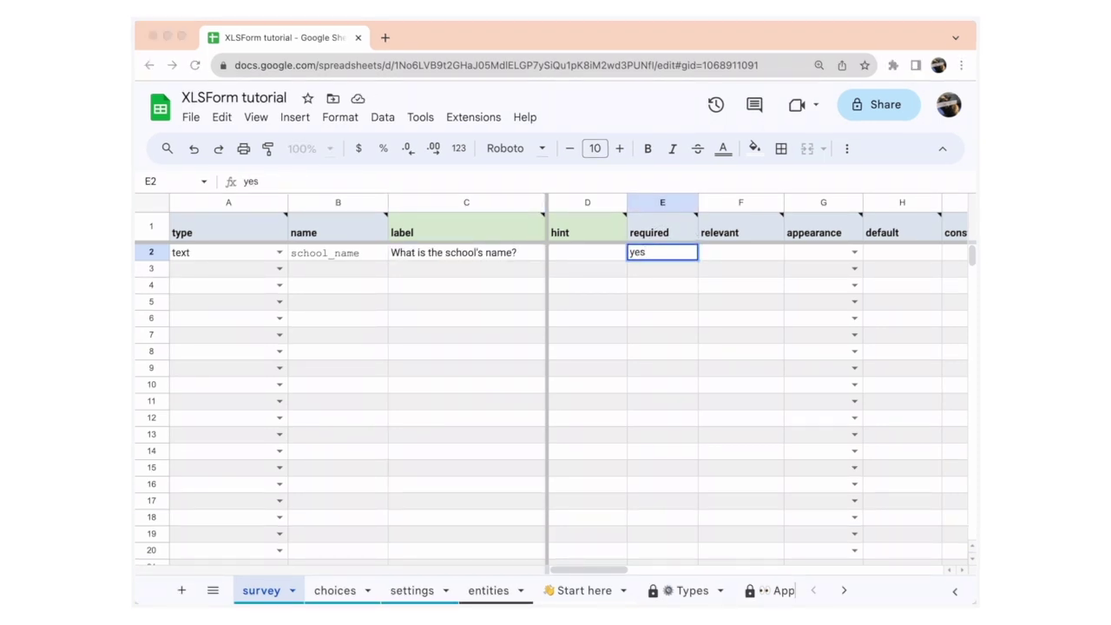
left_click(279, 269)
Step: Make row 3 an image question named School_front_picture
type("ima")
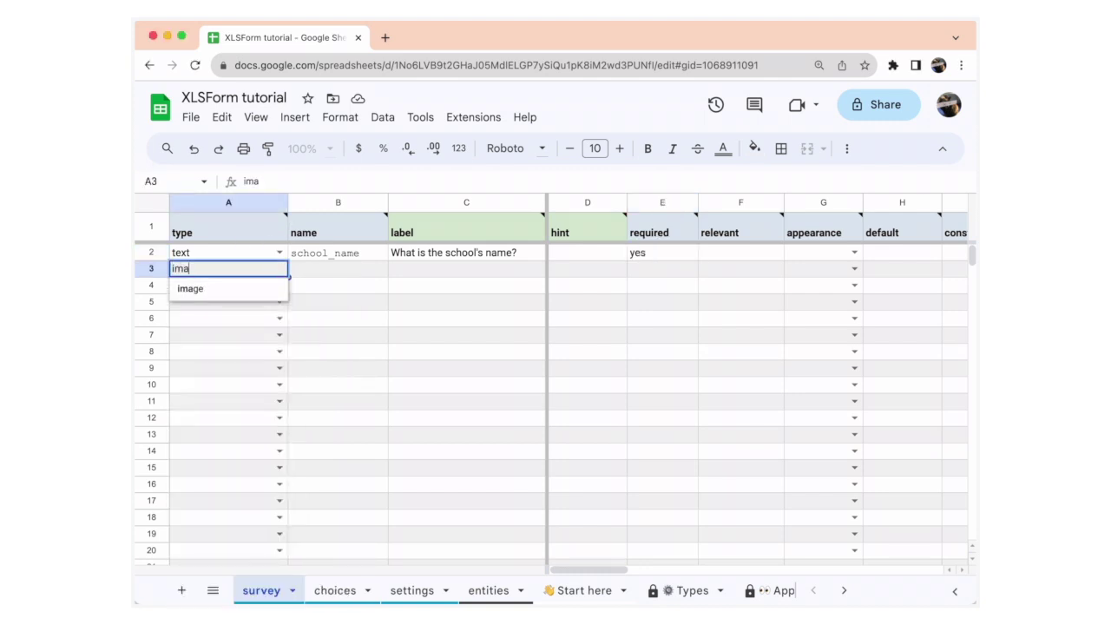
left_click(268, 291)
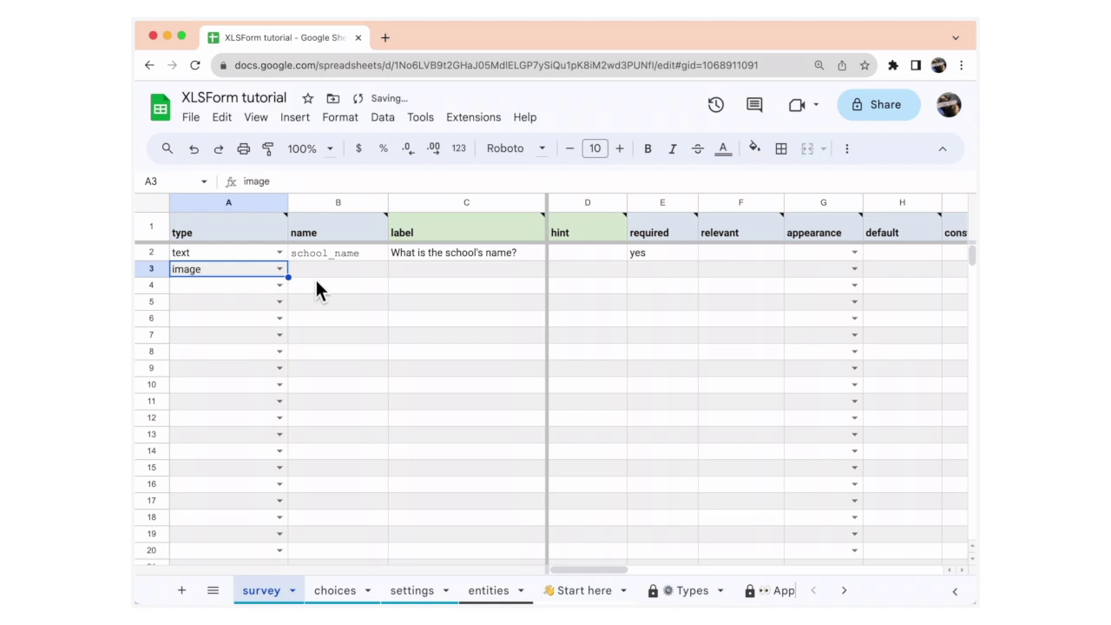
left_click(319, 275)
key("Return")
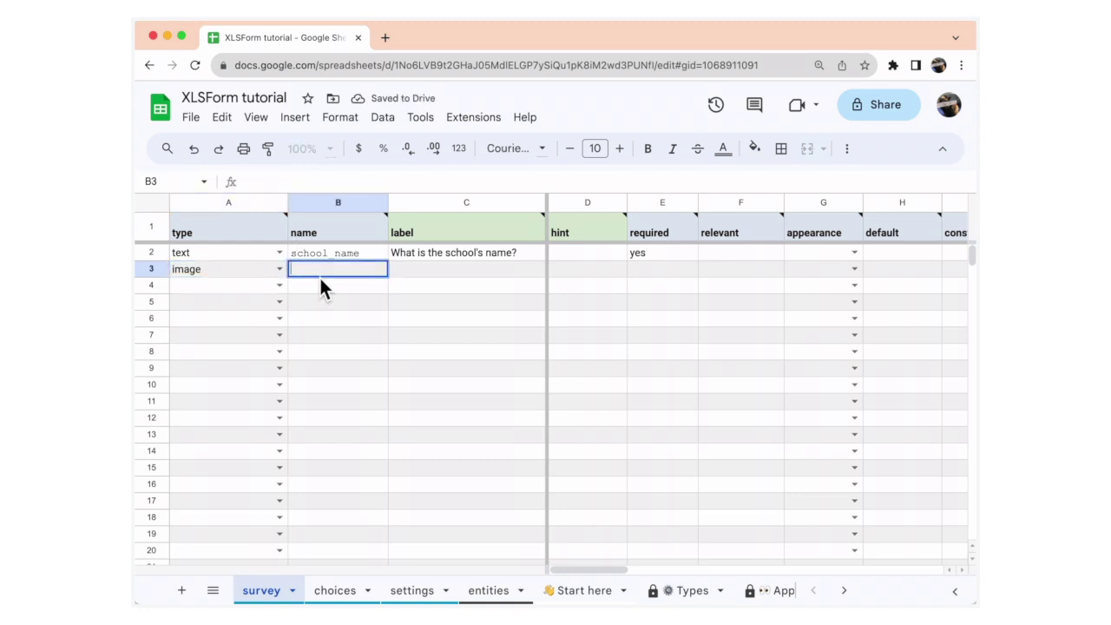
type("School_front_picture")
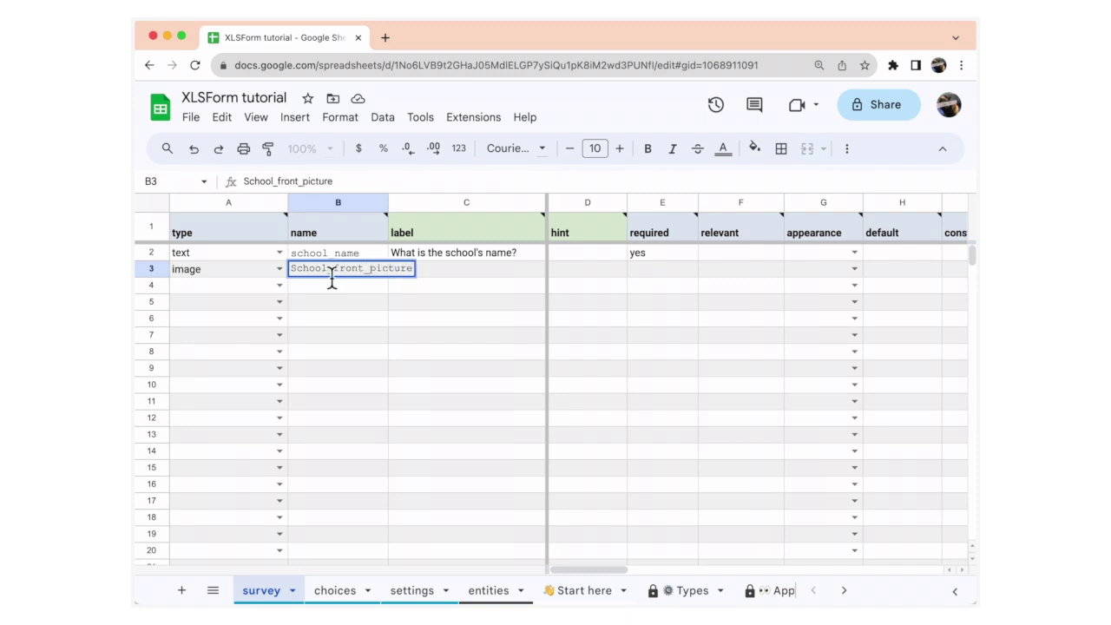
Step: Label it "Take a picture of ${school_name}", hint "Include the front door", required yes
double_click(437, 272)
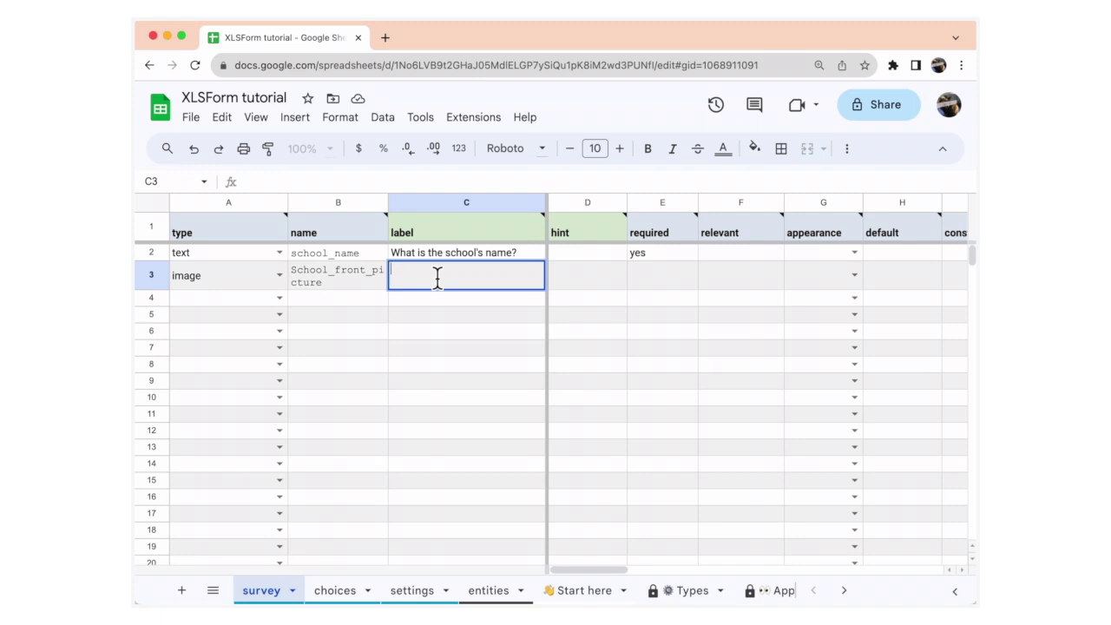
type("Take a picture of $")
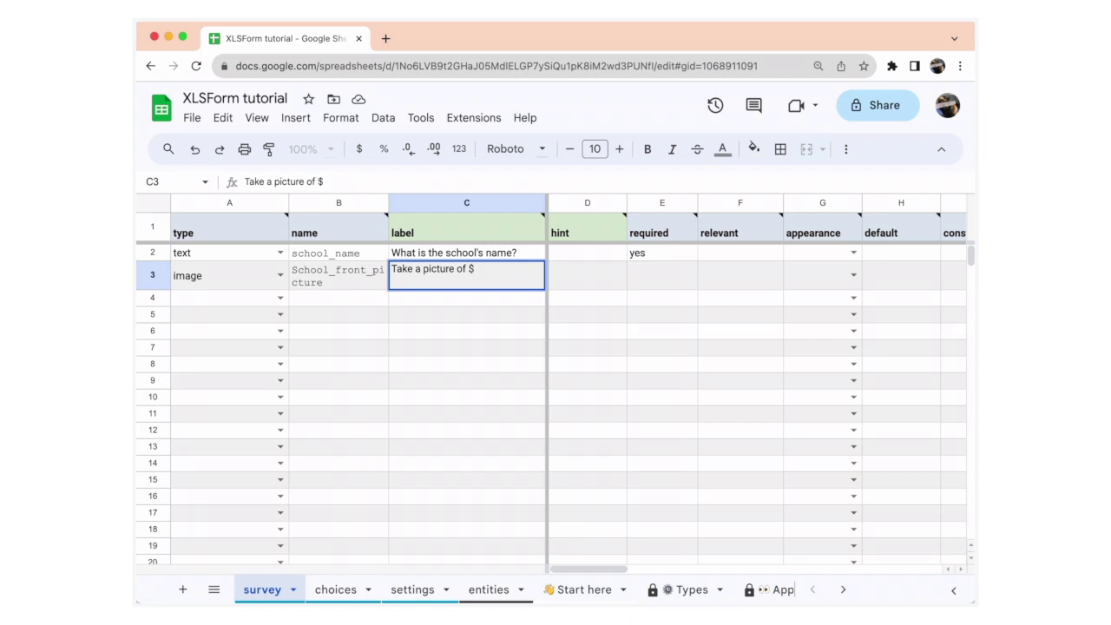
type("{school_name}")
left_click(576, 279)
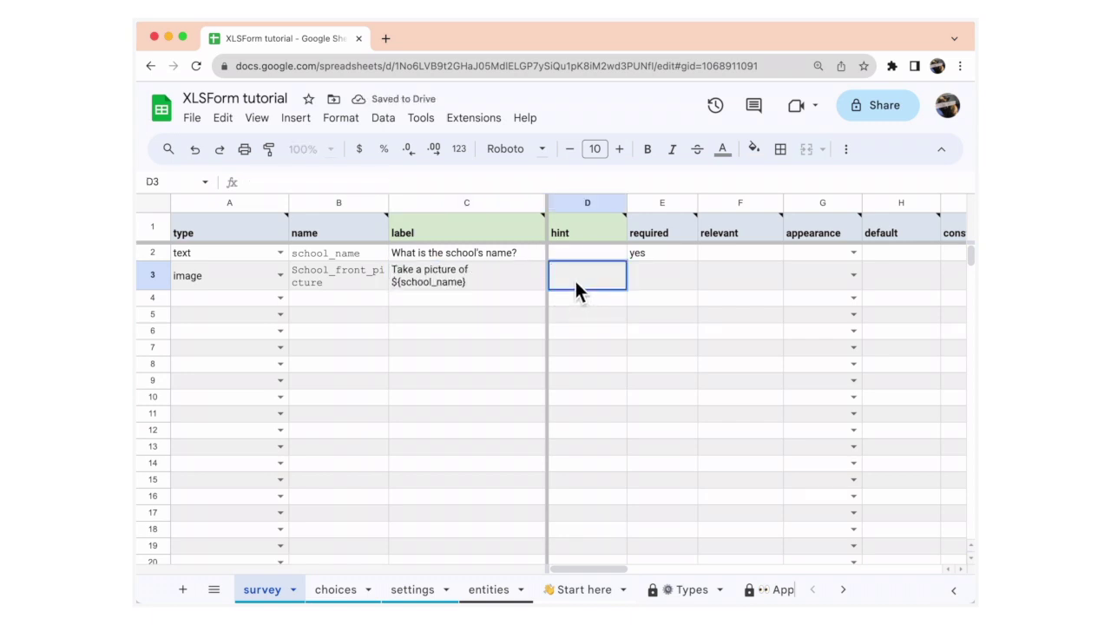
type("Include the front door")
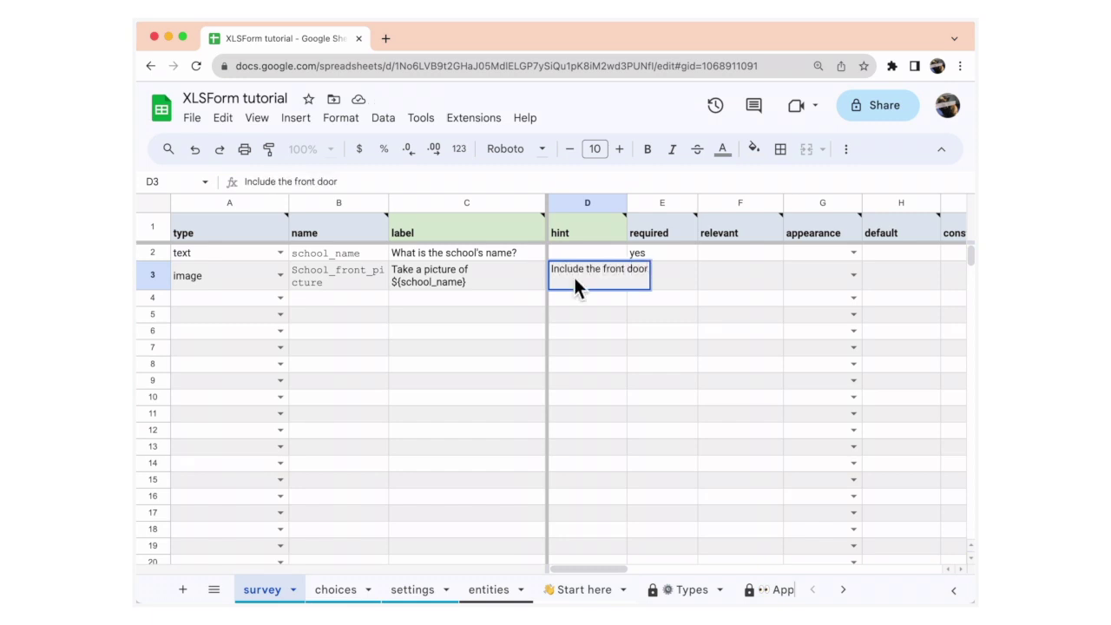
double_click(663, 276)
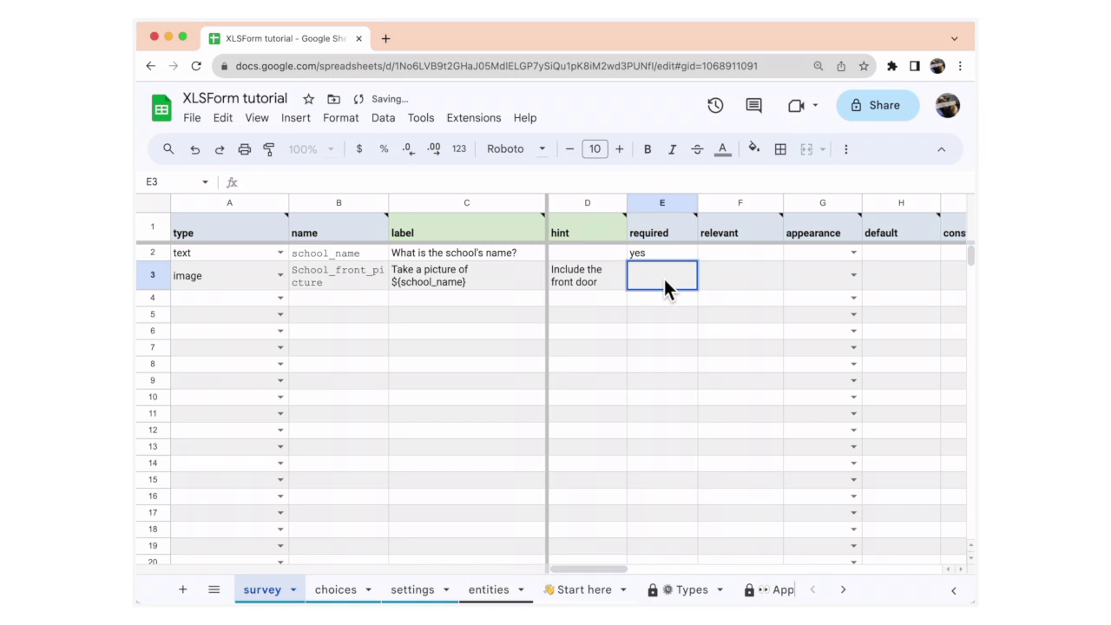
type("yes")
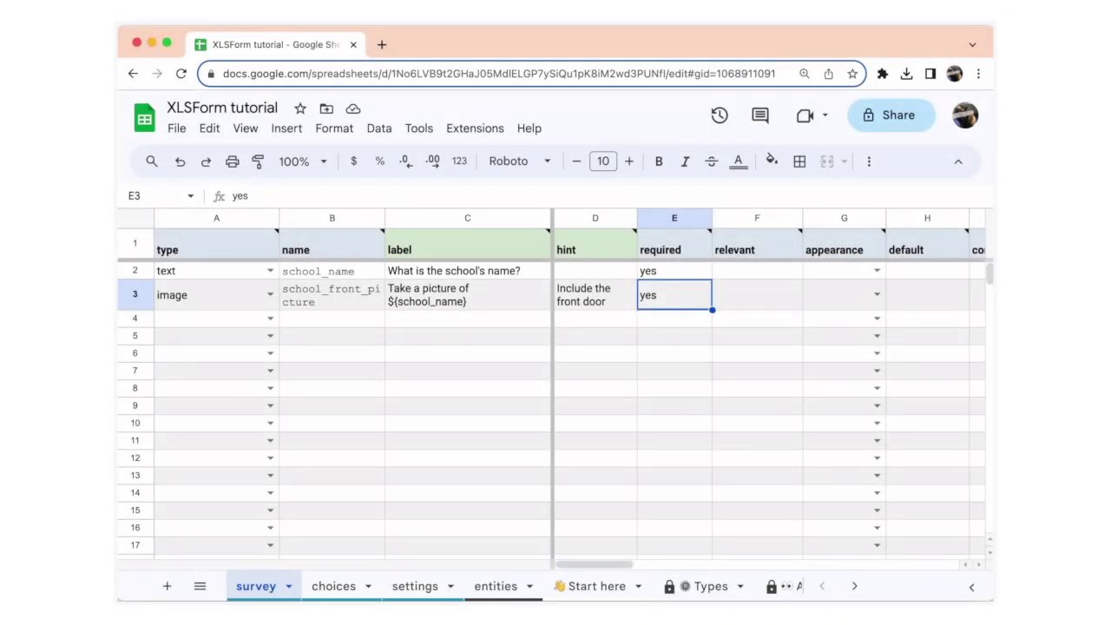
Step: Enter max-pixels=1024 in the row 3 parameters cell N3
key("Tab")
key("Tab")
key("Tab")
key("Tab")
key("Tab")
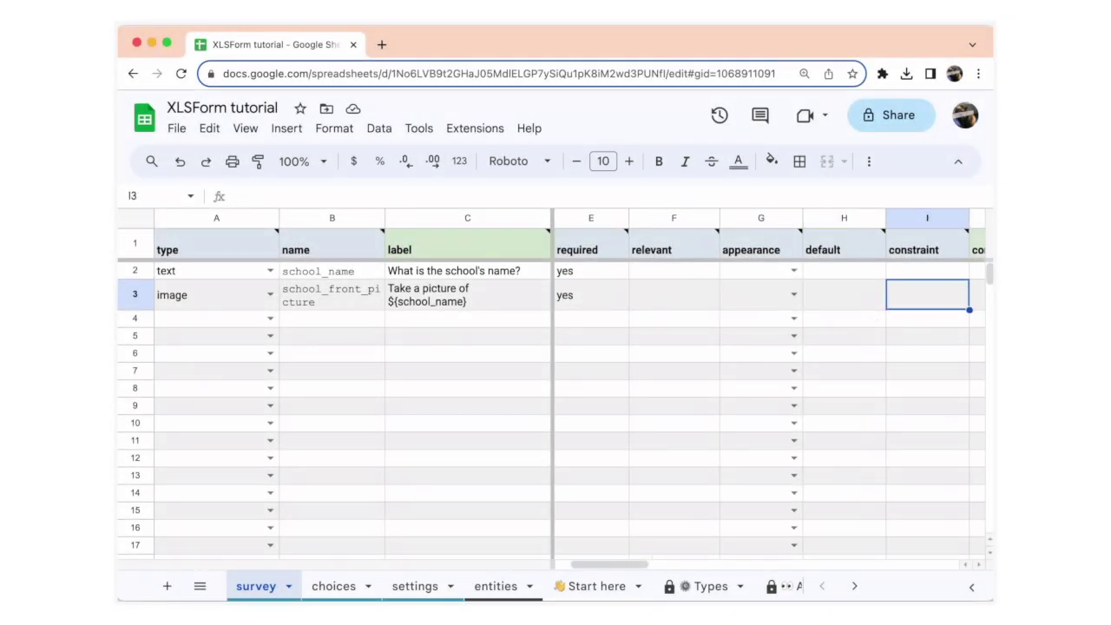
key("Tab")
key("Tab")
key("Tab")
key("Tab")
double_click(862, 294)
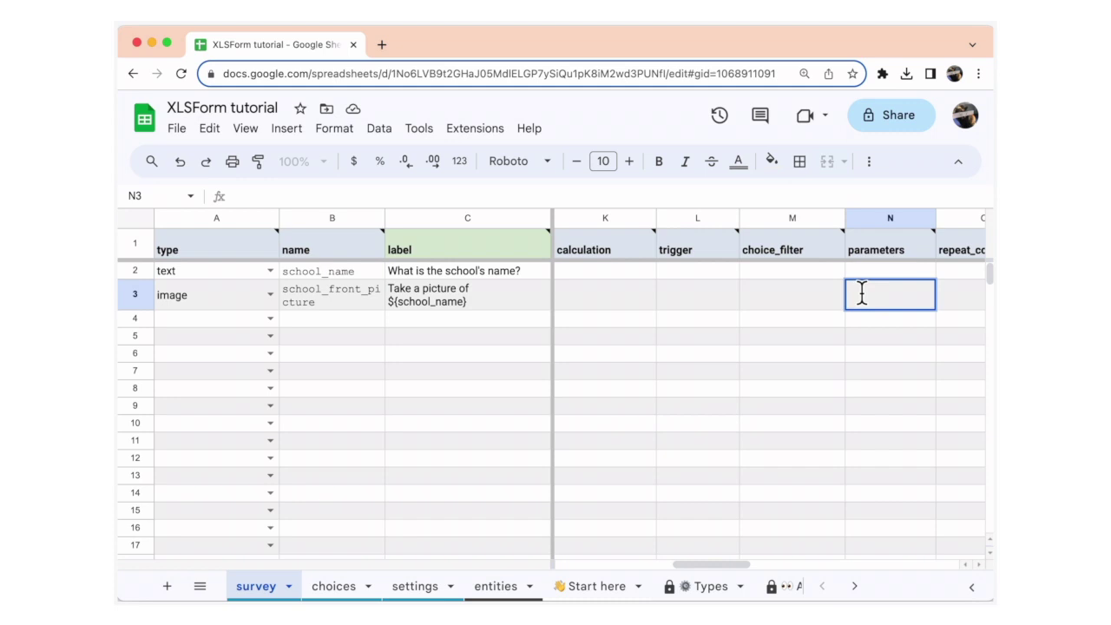
type("max-pixels")
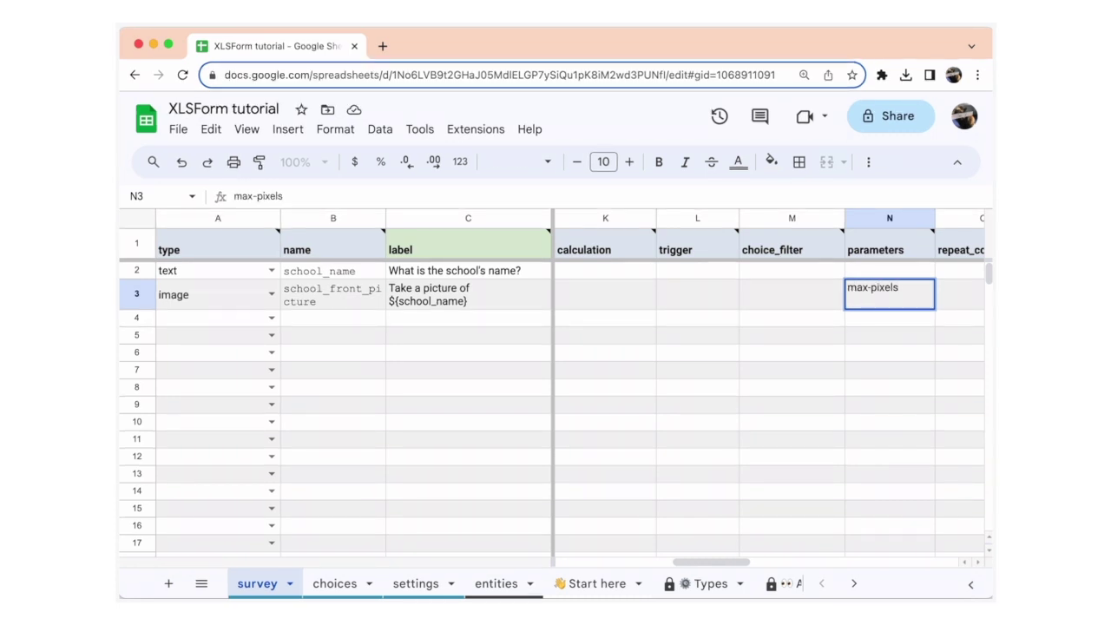
type("=1024")
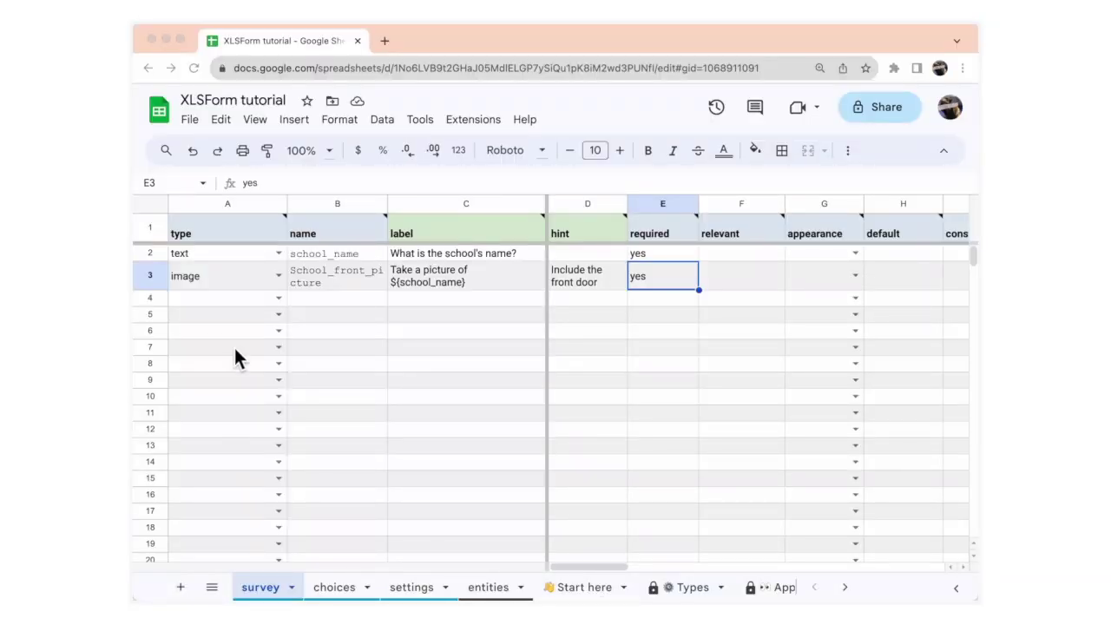
Step: Make row 4 a geopoint question school_location labelled "What is ${school_name}'s location?"
left_click(278, 300)
type("geo")
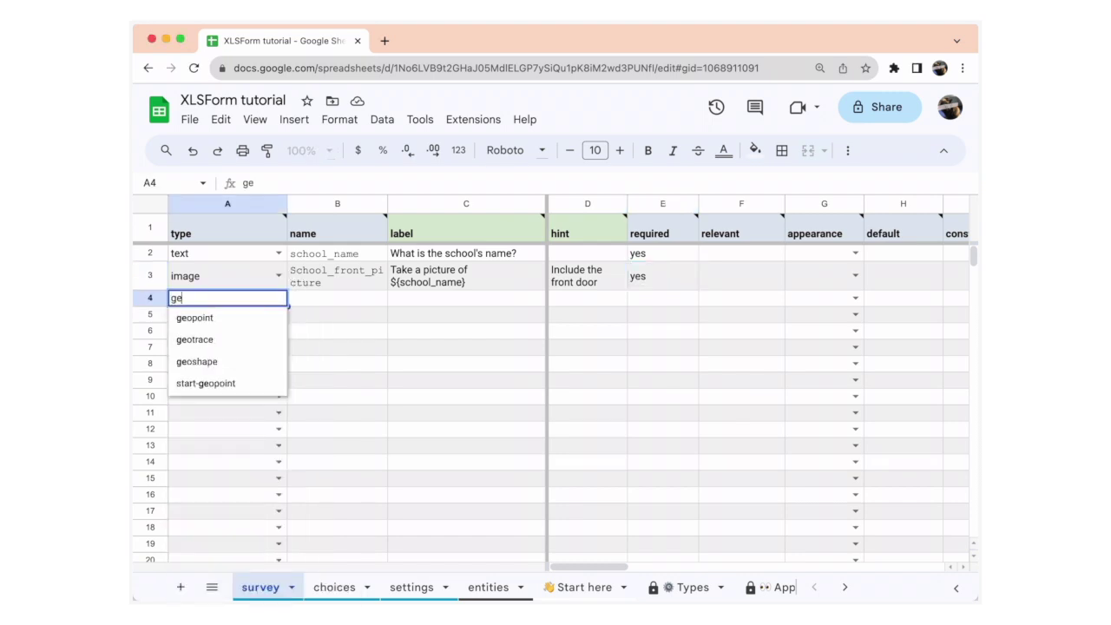
left_click(266, 321)
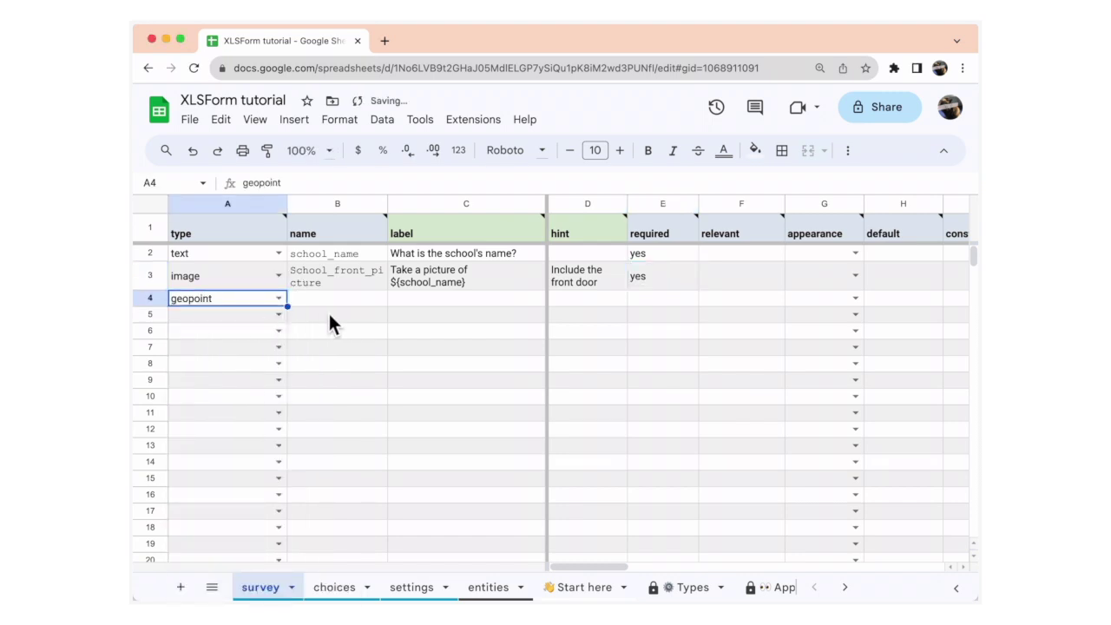
left_click(331, 299)
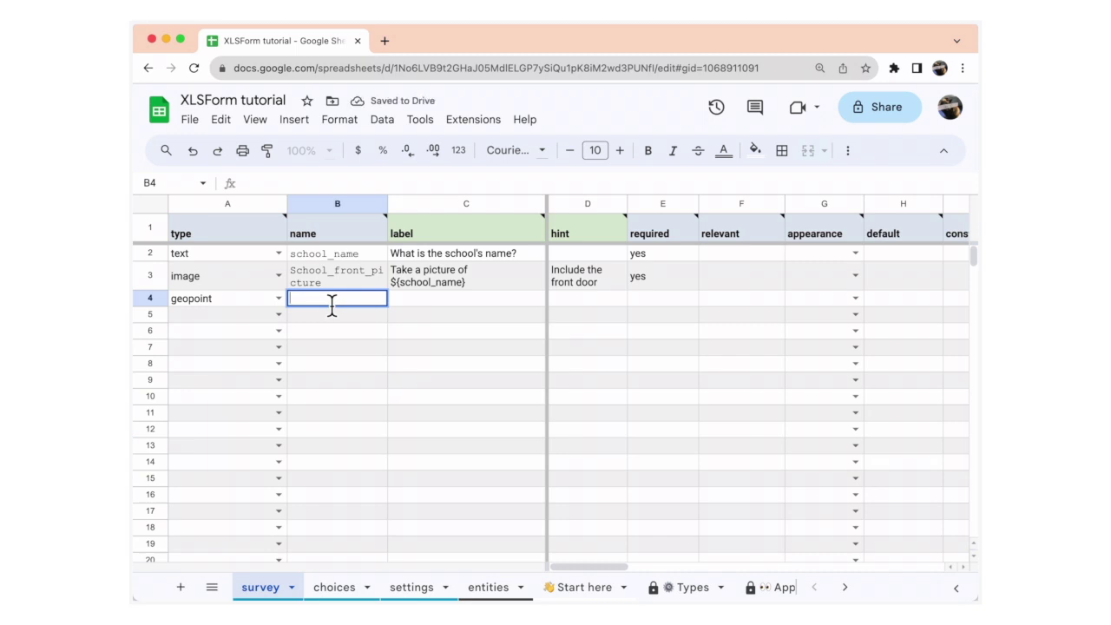
type("school_location")
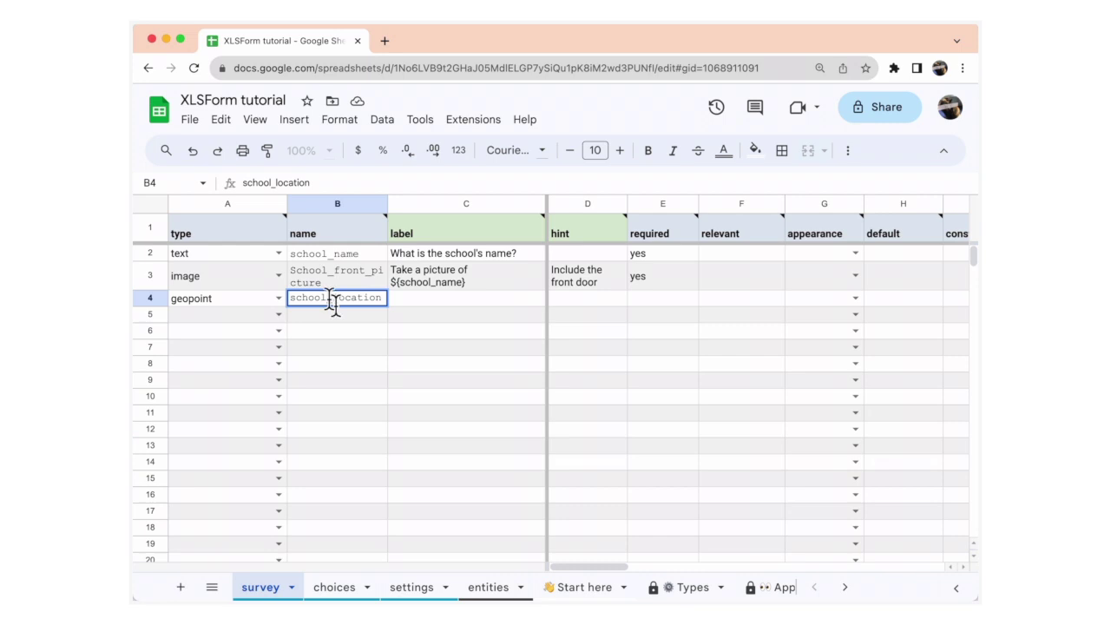
left_click(423, 296)
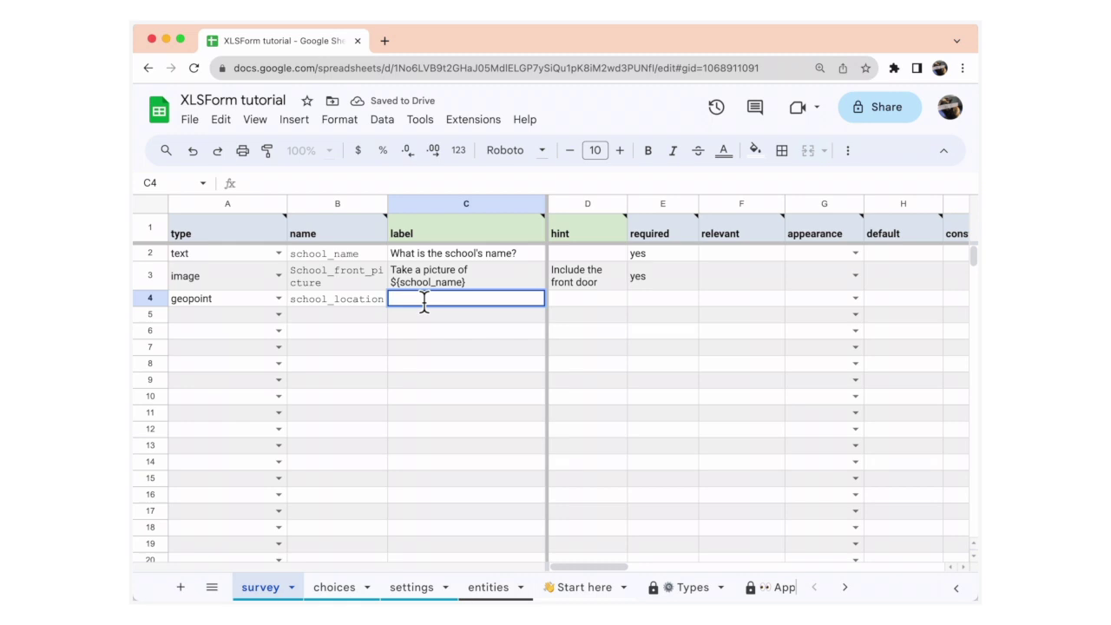
type("What is ${school_name}'s location?")
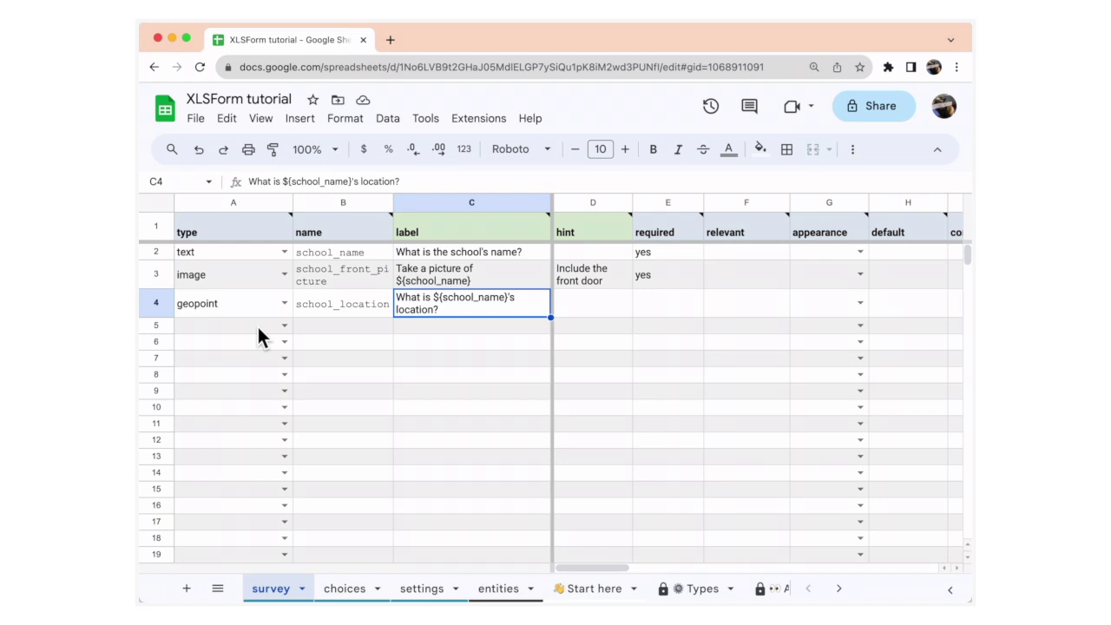
Step: Make row 5 an integer question named student_count
left_click(257, 324)
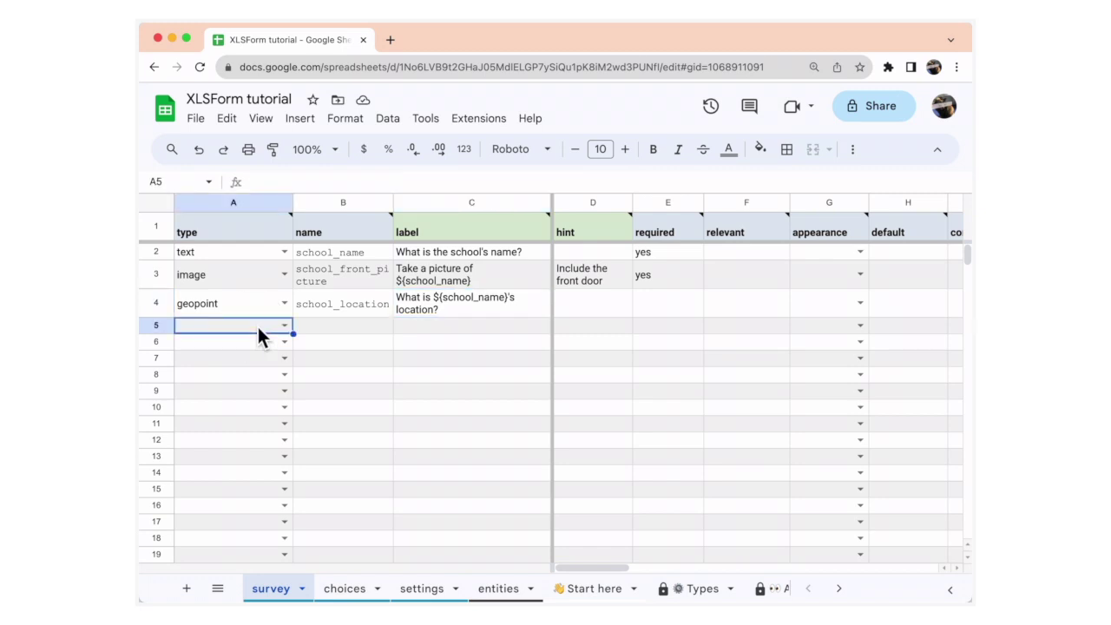
double_click(258, 324)
type("in")
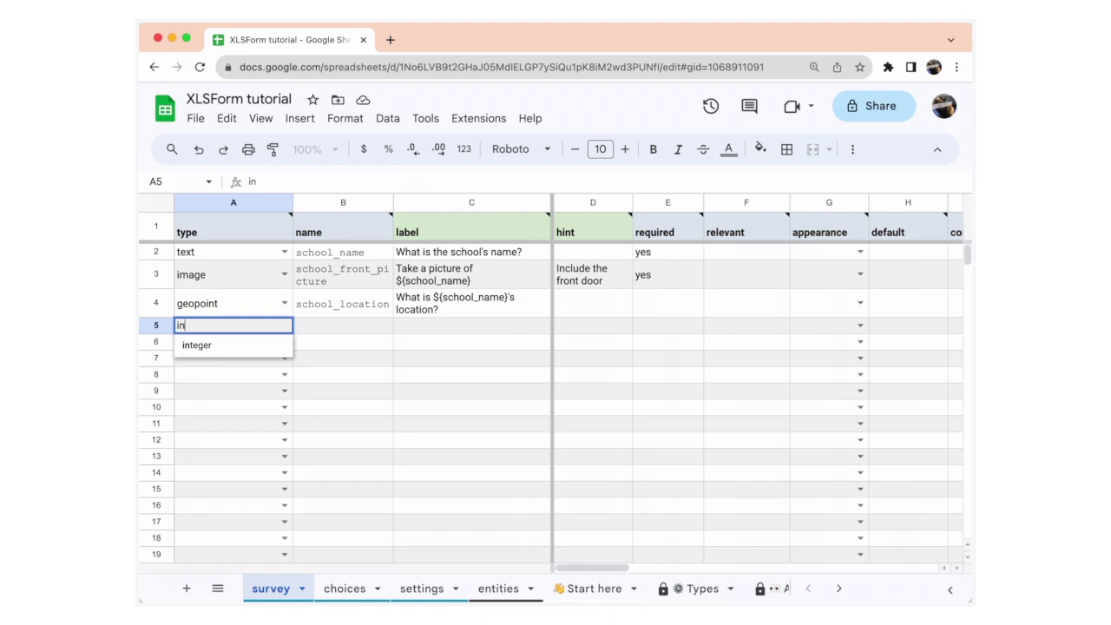
left_click(232, 345)
left_click(345, 330)
double_click(343, 328)
type("s")
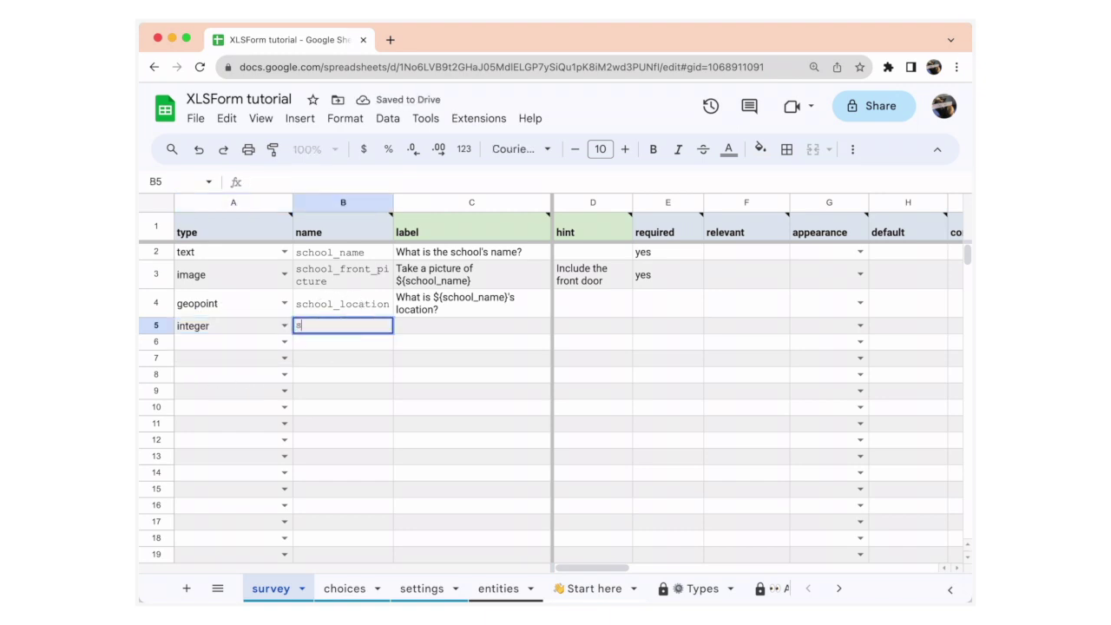
type("tudent_count")
Step: Label it "How many students are enrolled?" and set required to yes
left_click(423, 329)
double_click(422, 330)
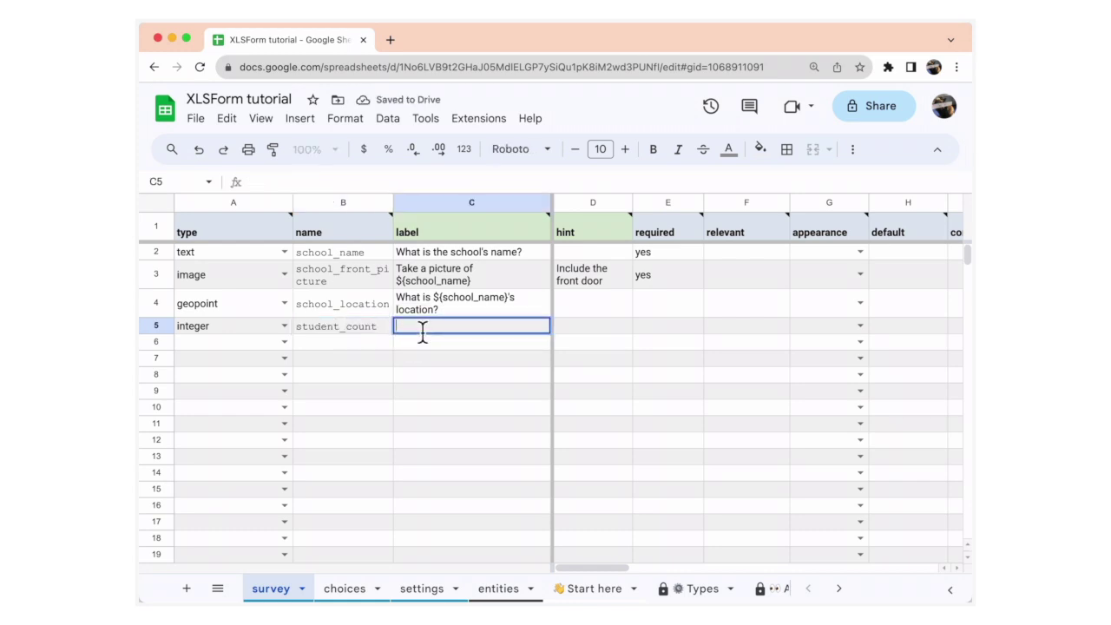
type("How many student")
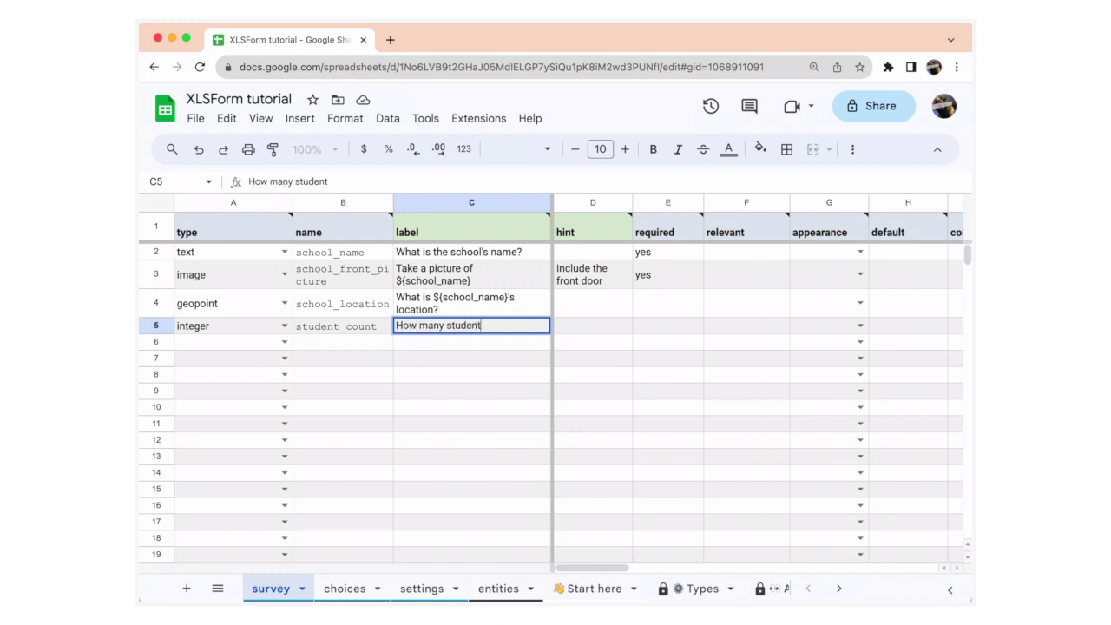
type("s are enrolled?")
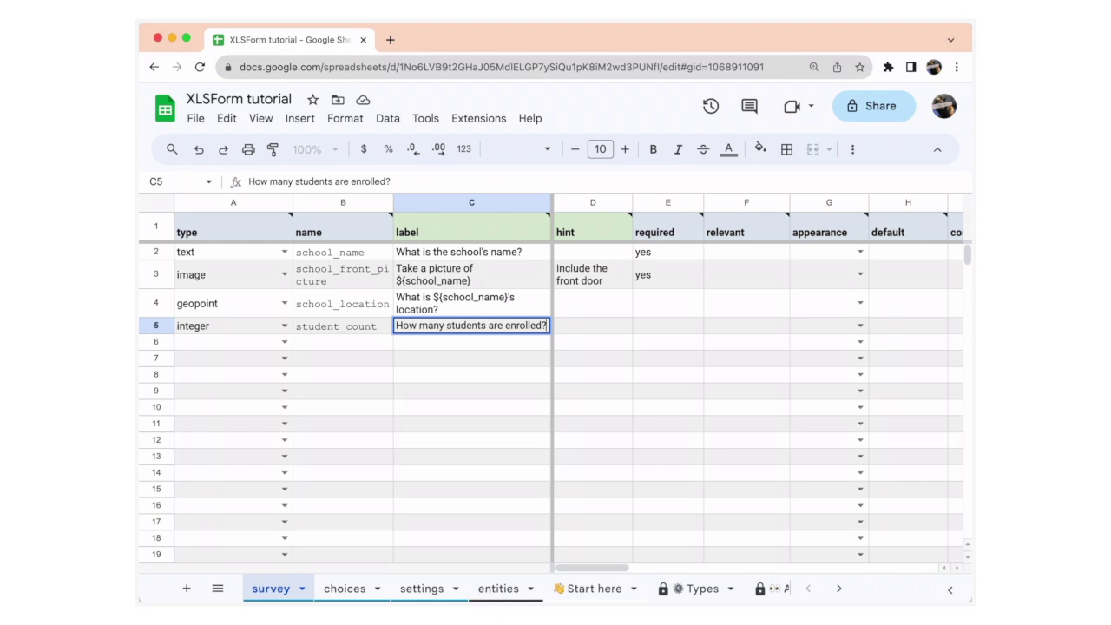
double_click(675, 327)
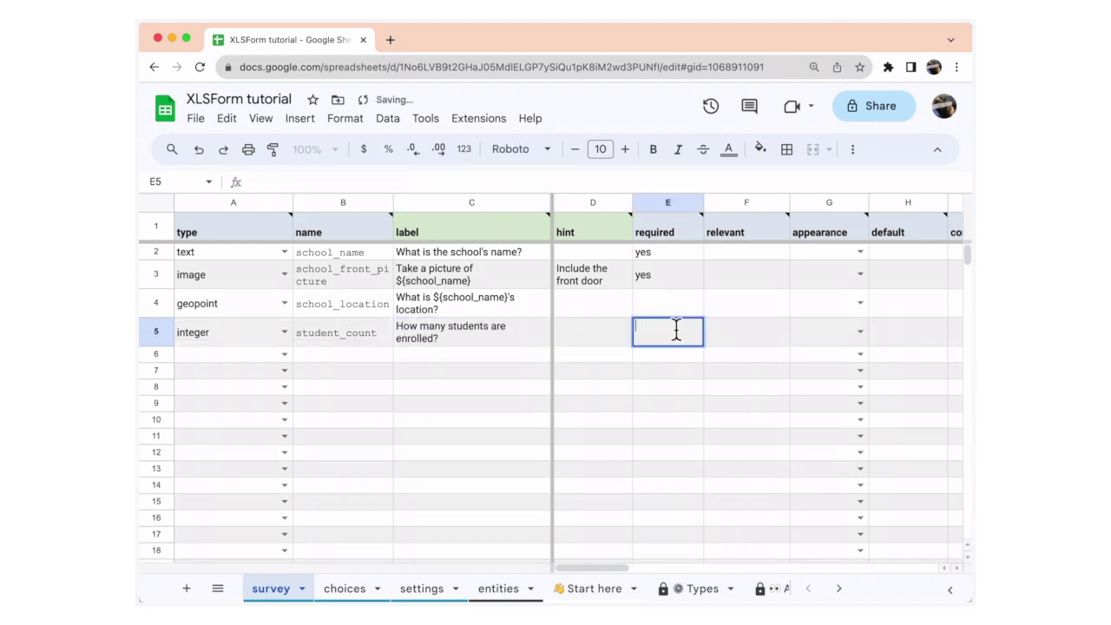
type("yes")
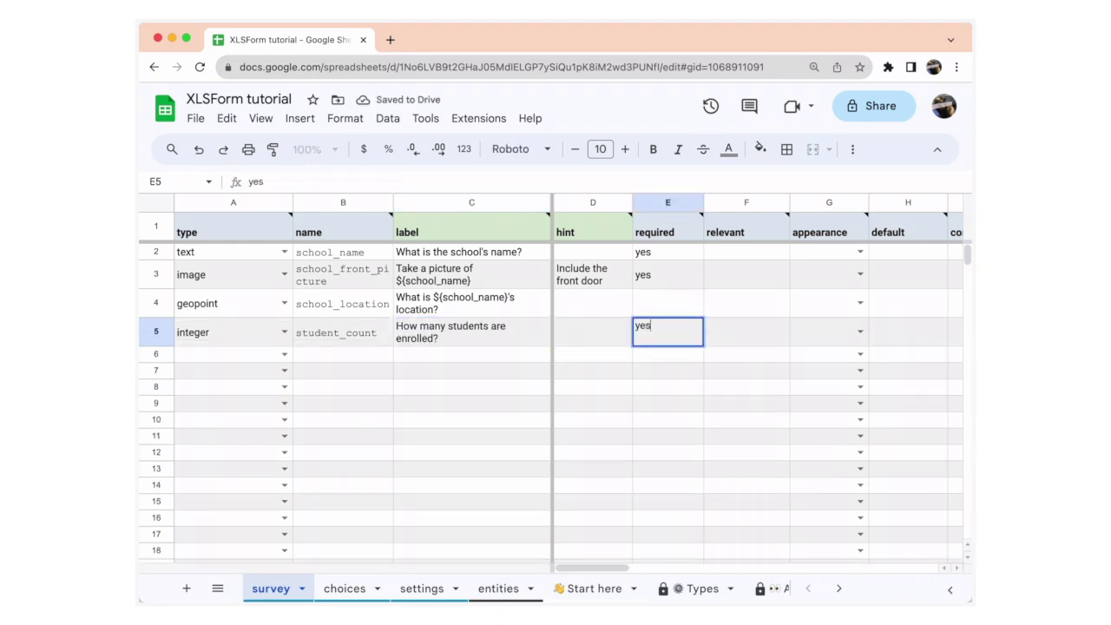
scroll(625, 388, "right", 4)
double_click(666, 331)
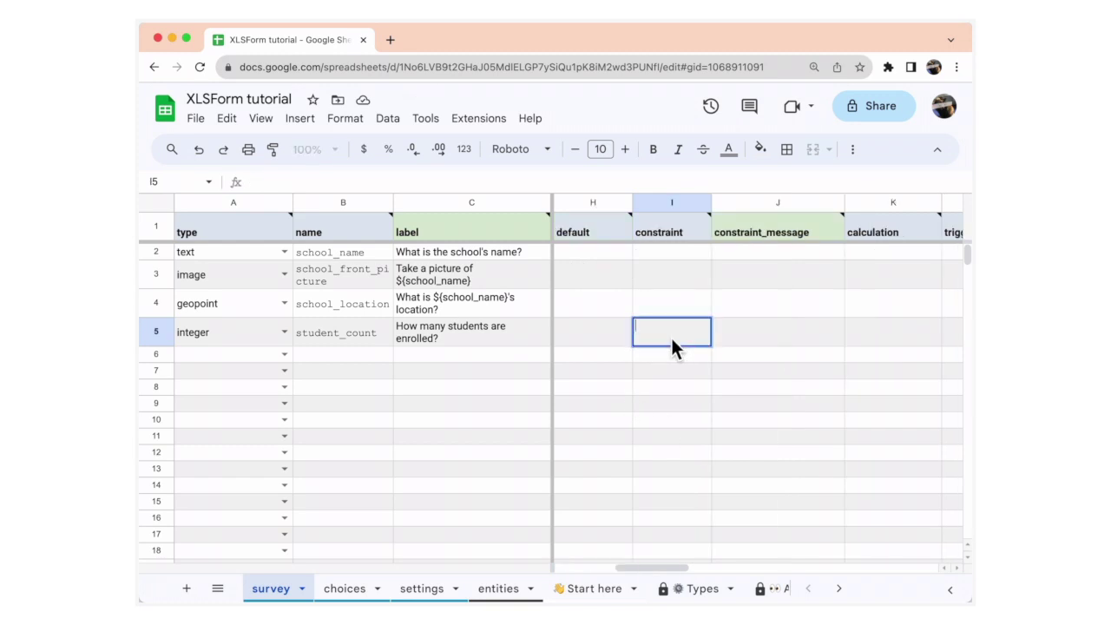
Step: Give student_count constraint .>0 with message "Must be a positive number"
type(".>0")
left_click(728, 334)
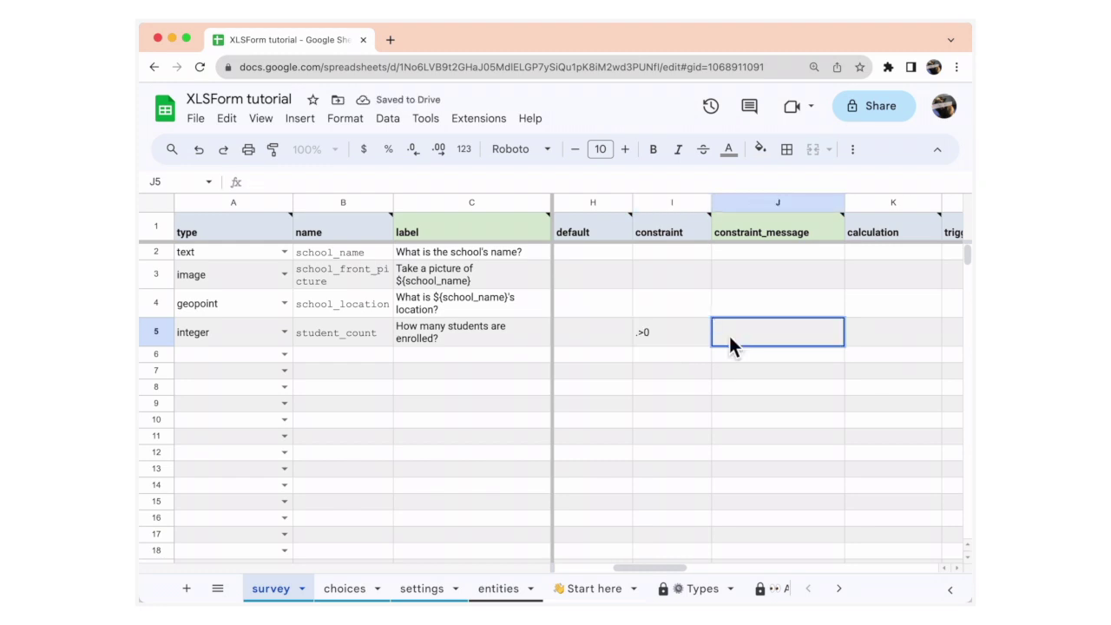
double_click(729, 333)
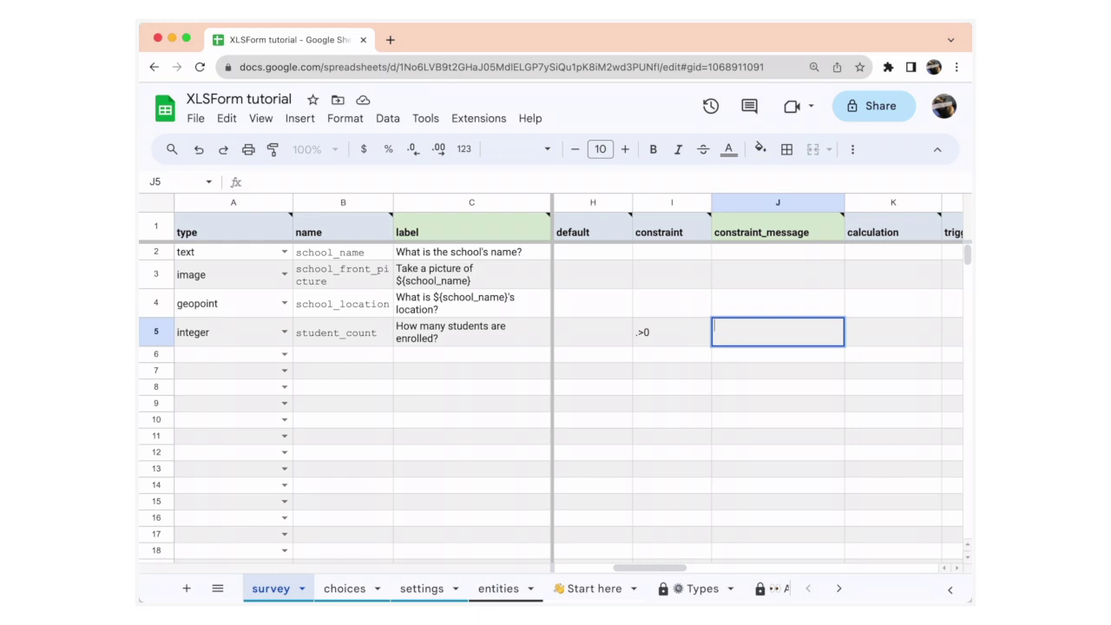
type("Must be a positive number")
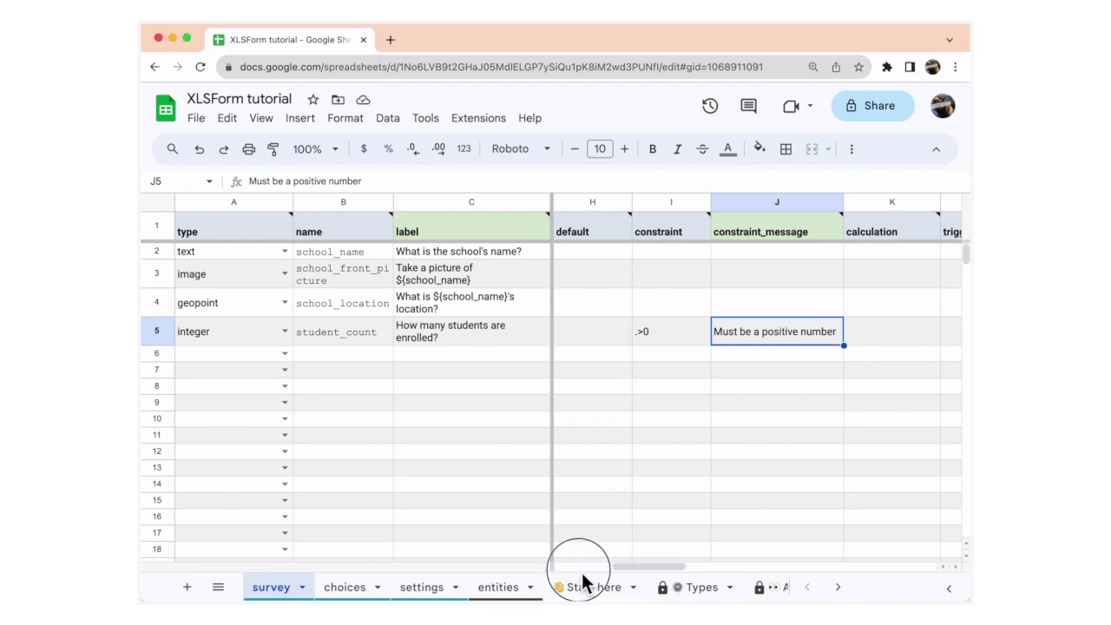
left_click_drag(627, 566, 569, 566)
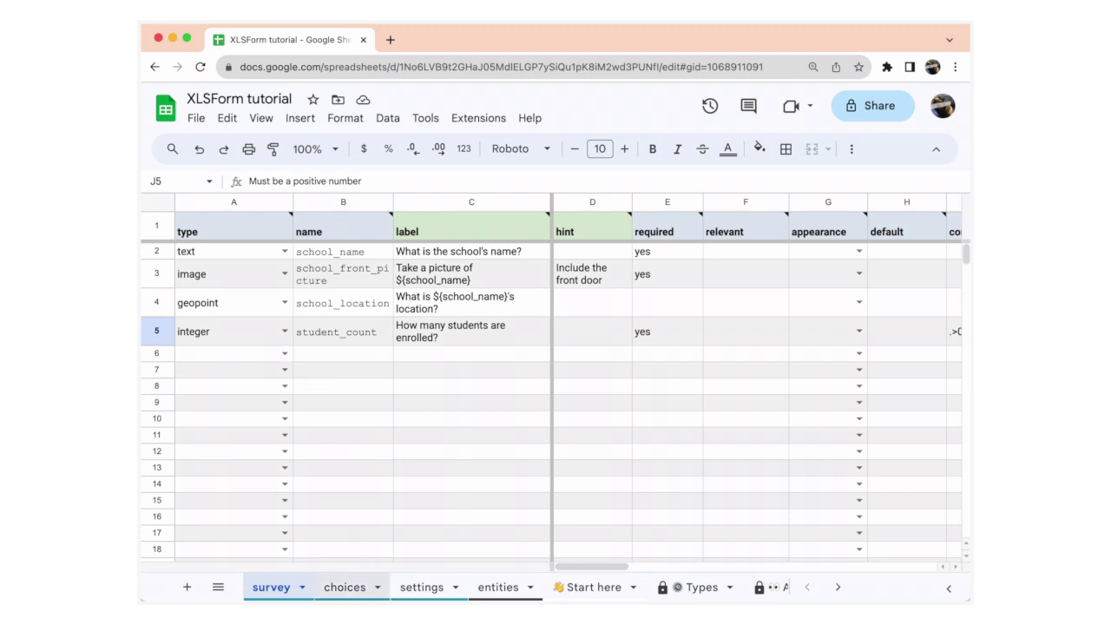
Step: On the choices sheet, add grades choice primary labelled "Primary (1-5)"
left_click(361, 591)
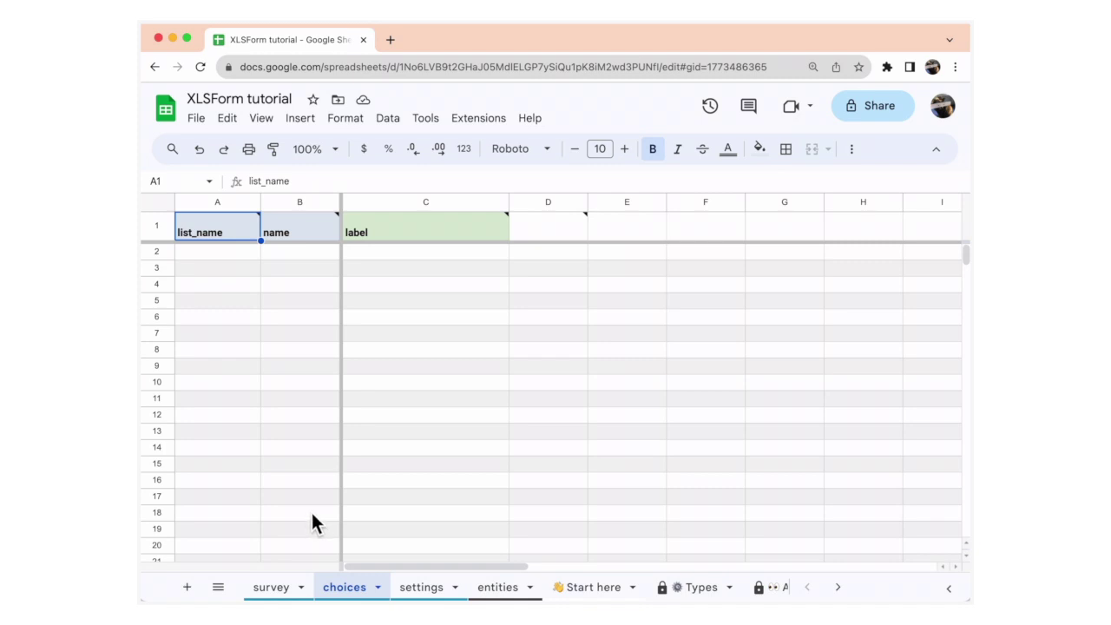
double_click(217, 251)
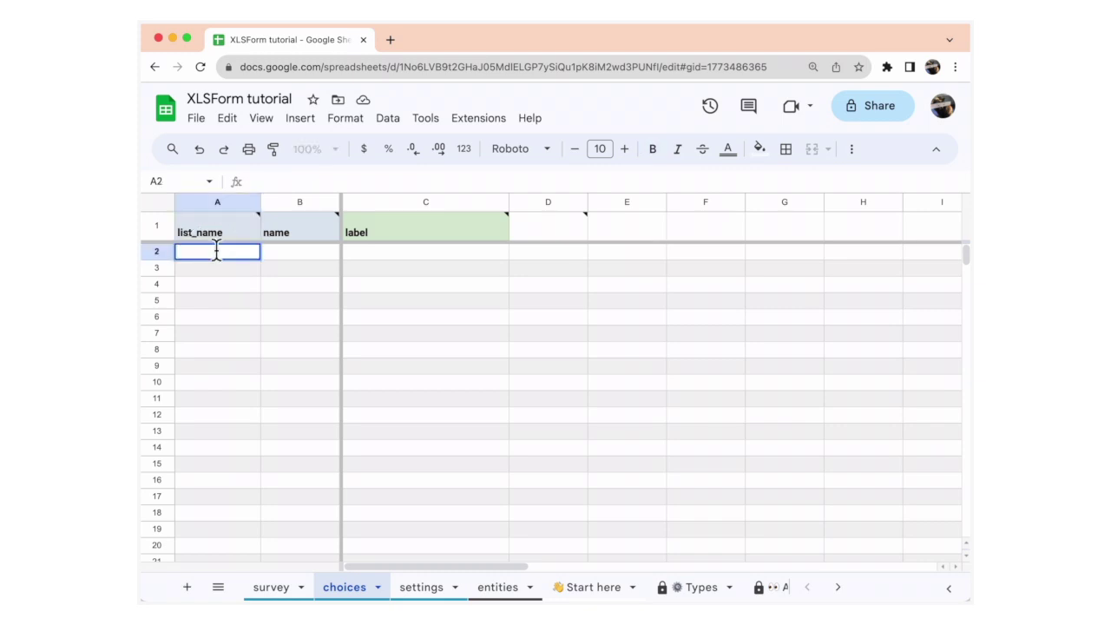
type("grades")
left_click(281, 258)
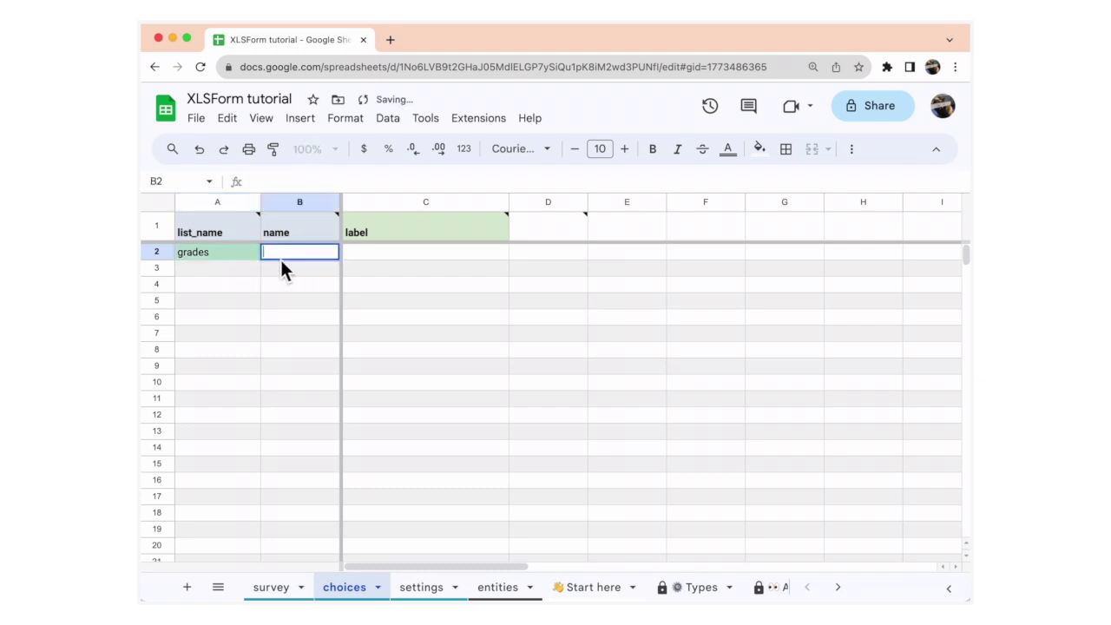
type("primary")
double_click(361, 254)
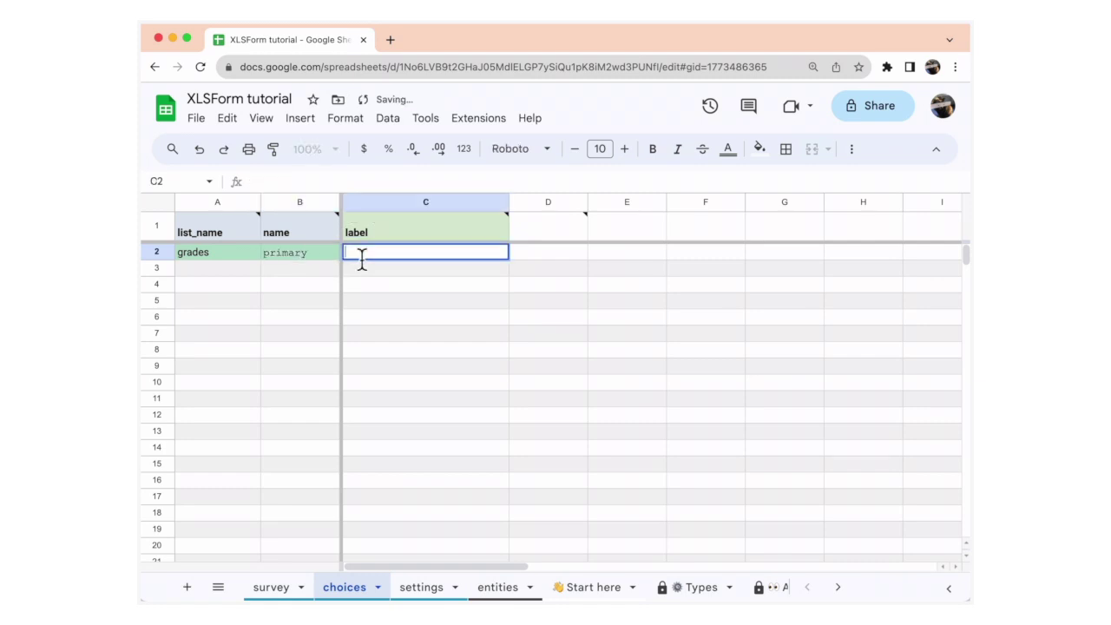
type("Primary (1-5)")
Step: Add grades choice middle labelled "Middle (6-8)"
double_click(237, 270)
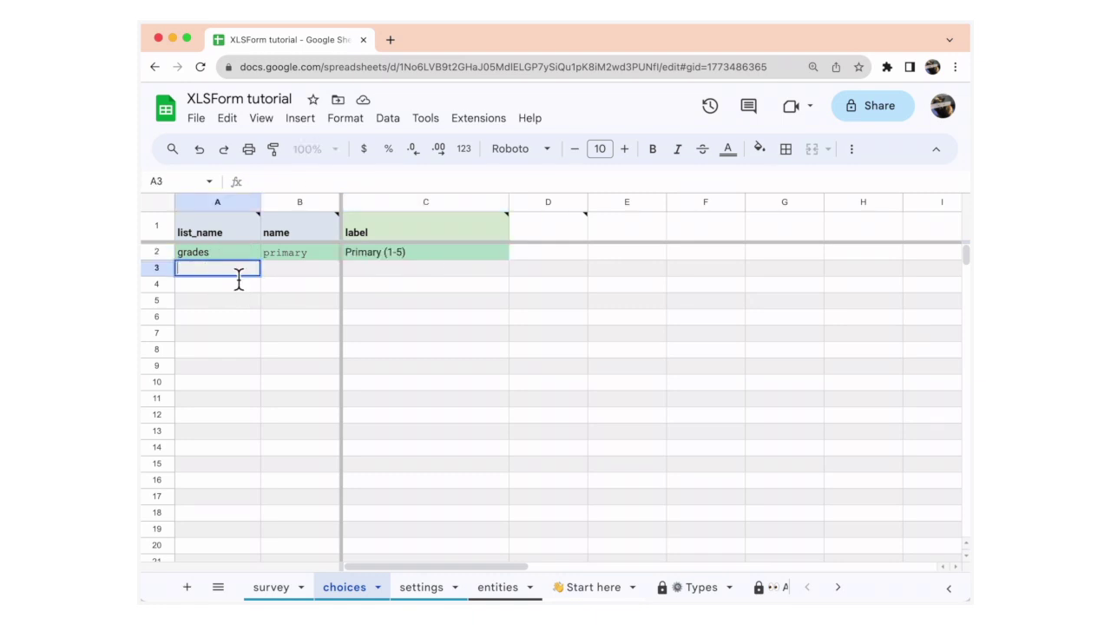
type("grades")
double_click(287, 272)
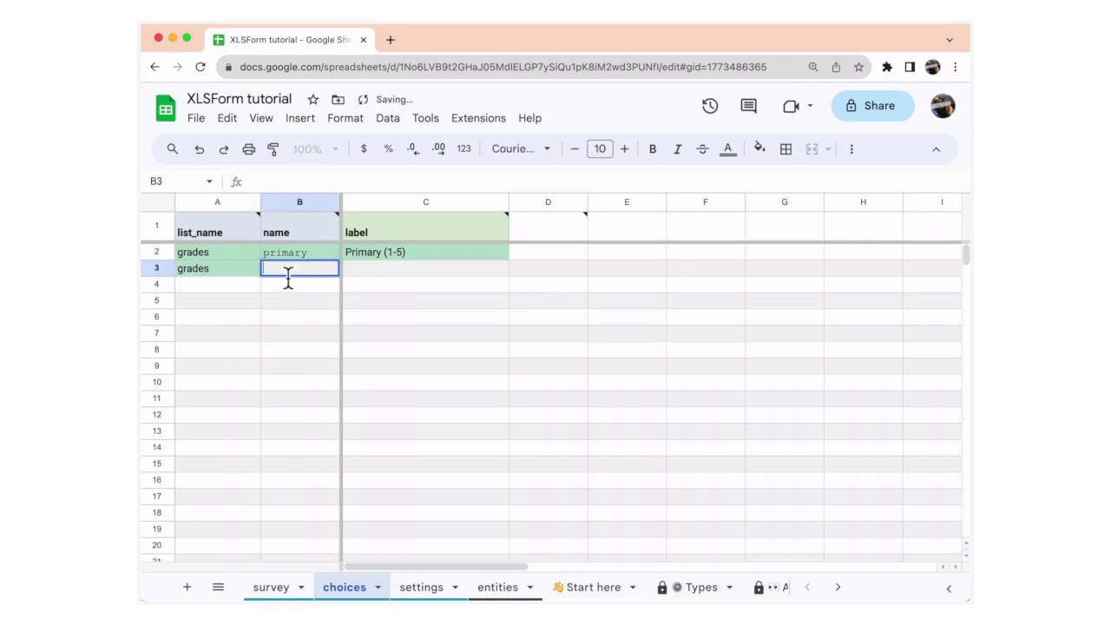
type("middle")
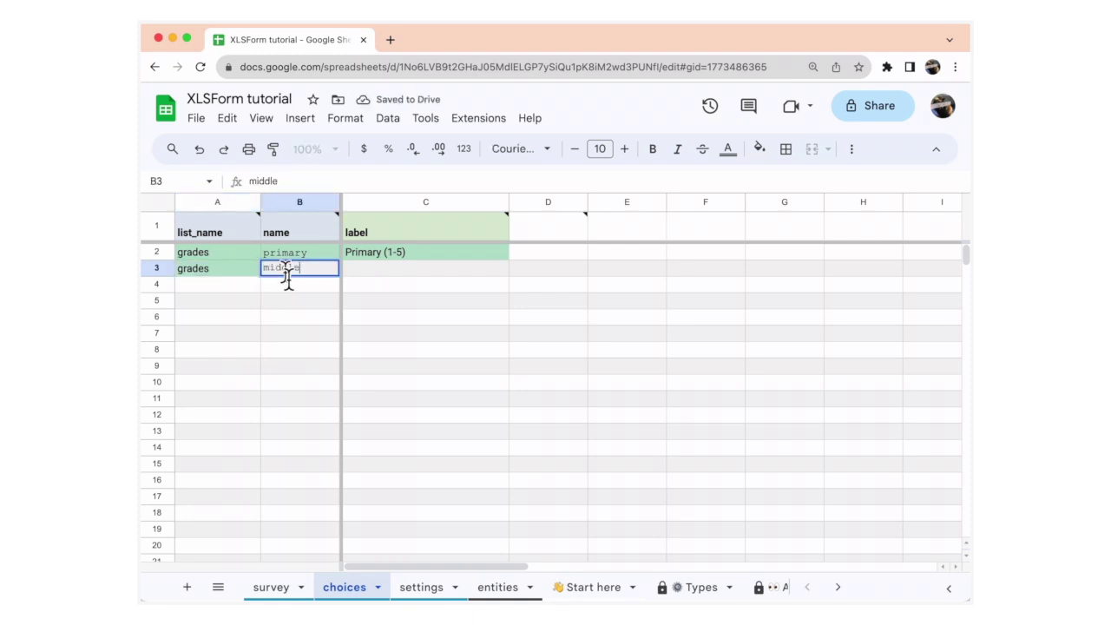
double_click(379, 277)
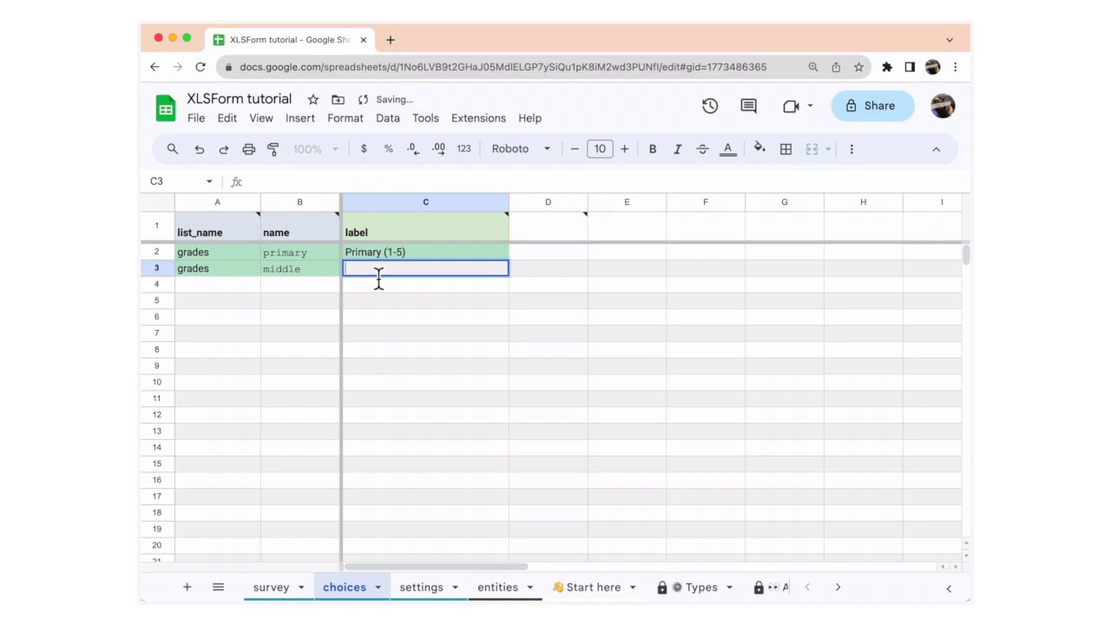
type("Middle")
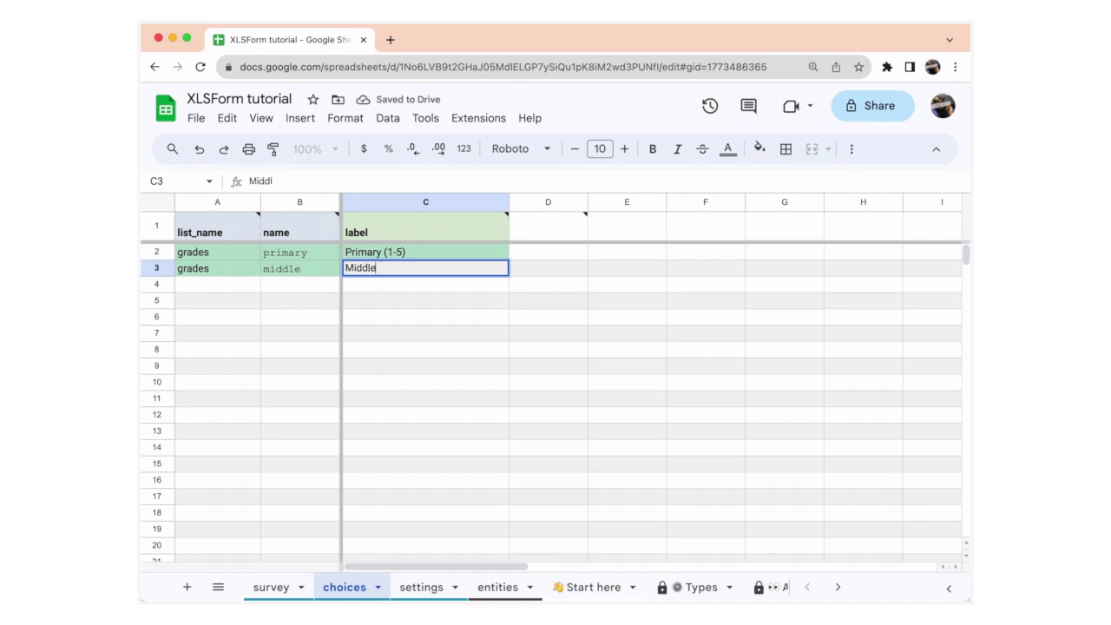
type(" (6-8)")
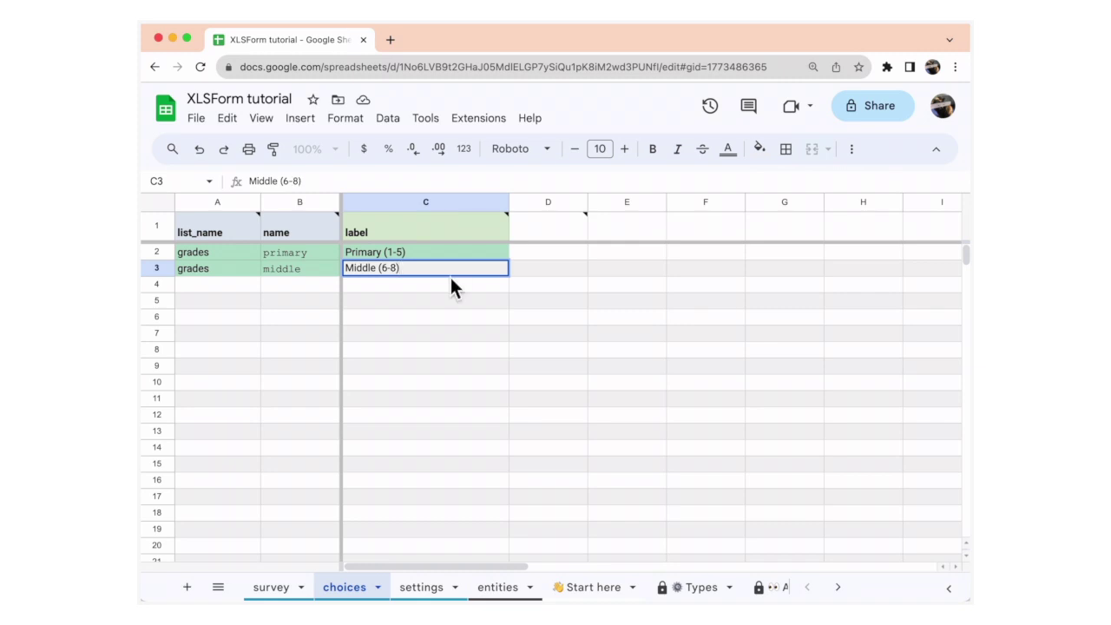
Step: Add grades choice high labelled "High (9-12)"
left_click(226, 286)
type("grades")
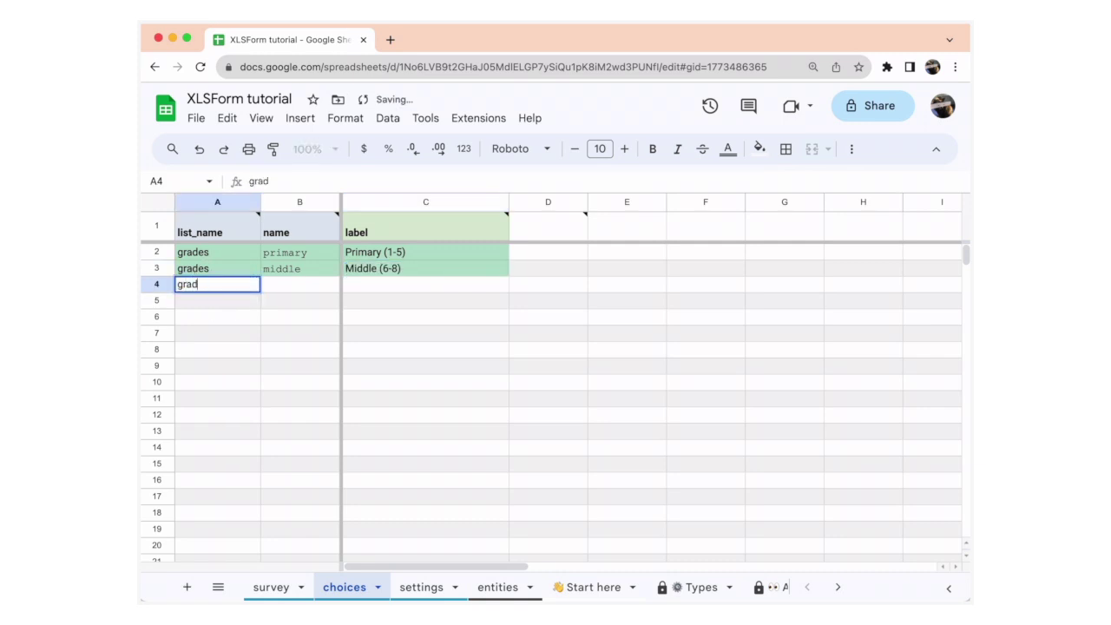
double_click(310, 284)
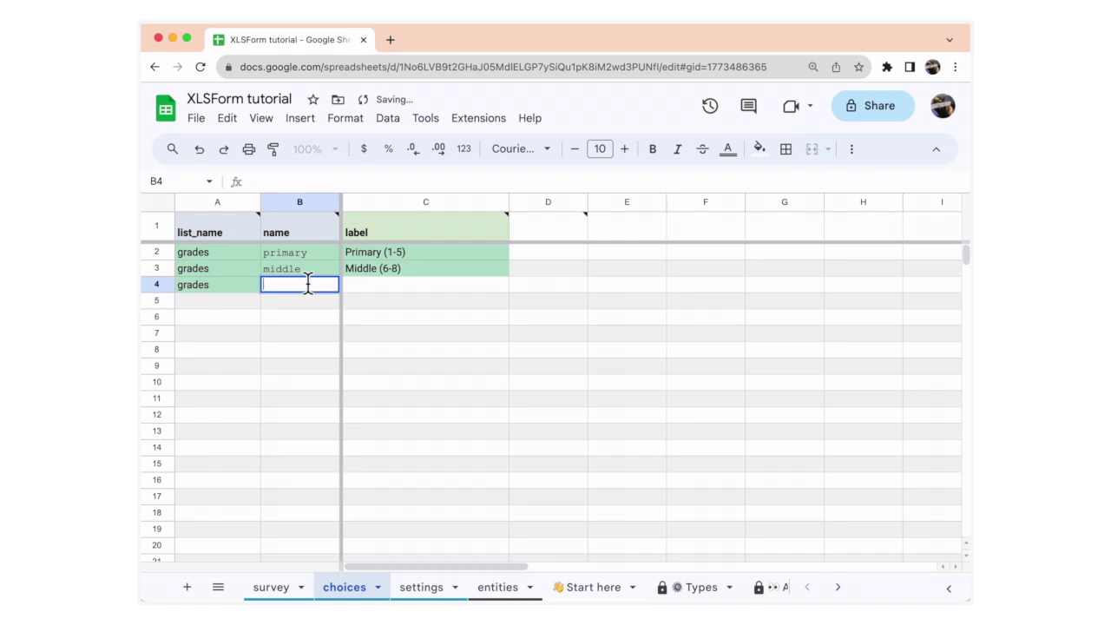
type("high")
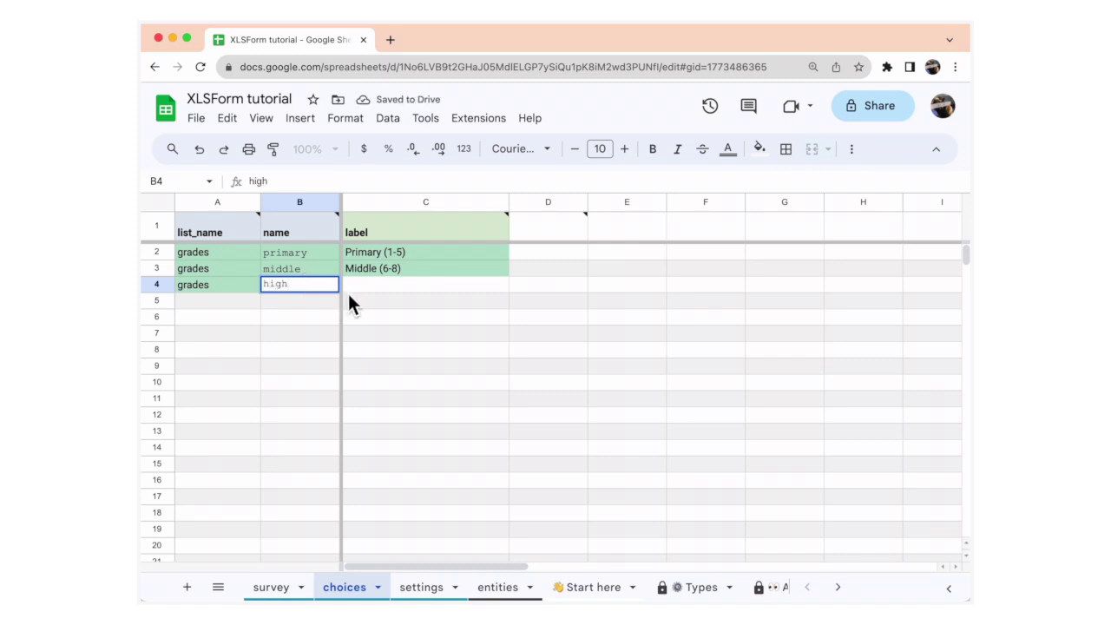
double_click(356, 288)
type("High (9")
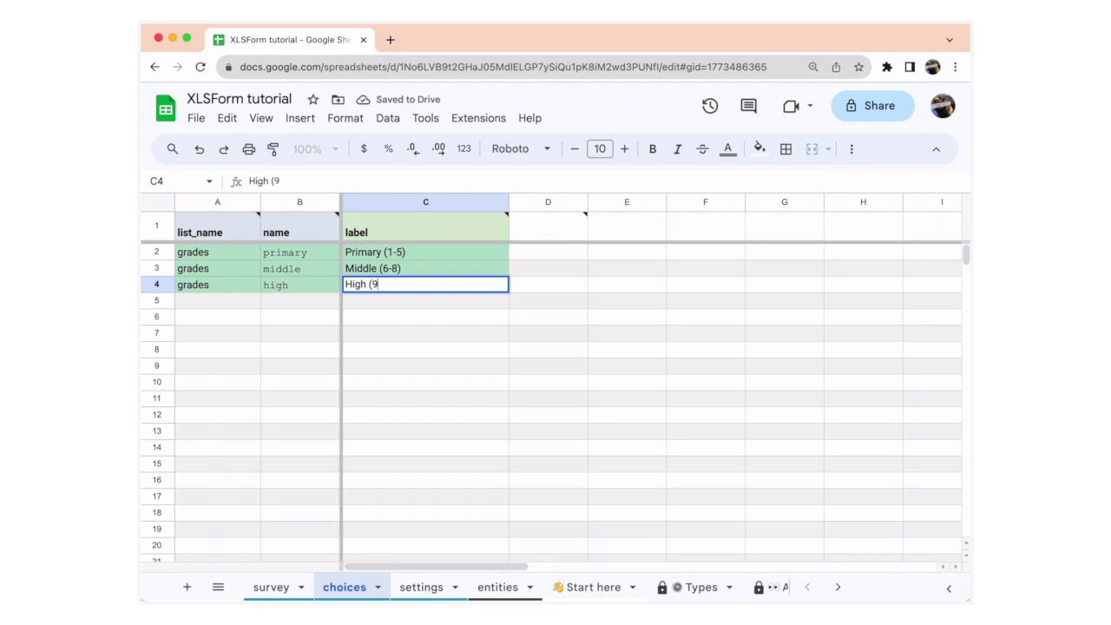
type("-12)")
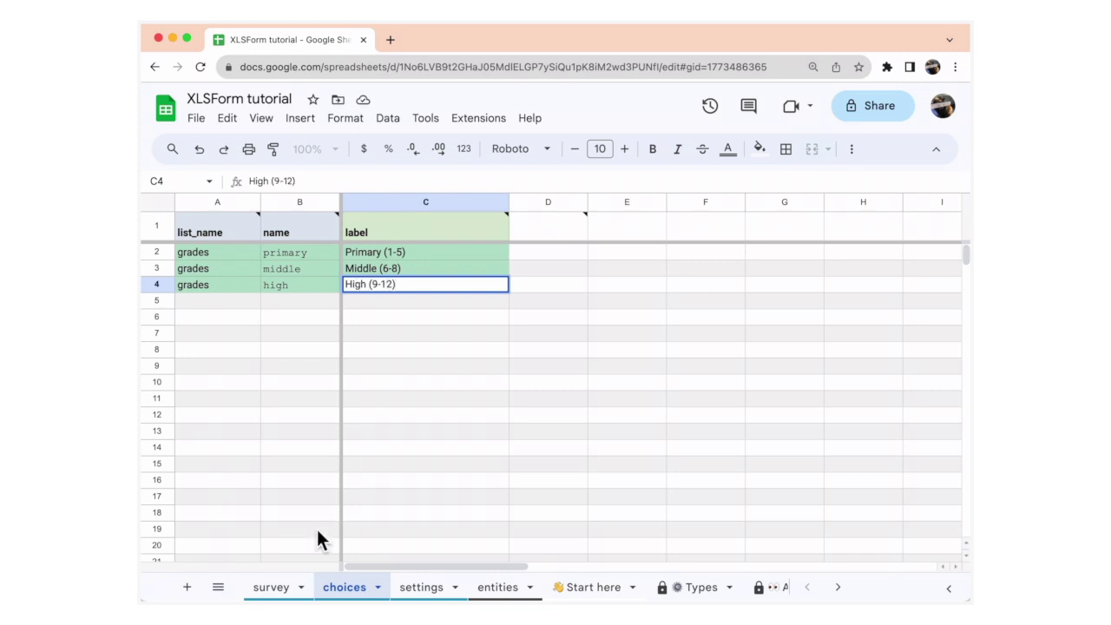
Step: Back on the survey sheet, make row 6 a select_multiple grades question named grades_taught
left_click(271, 587)
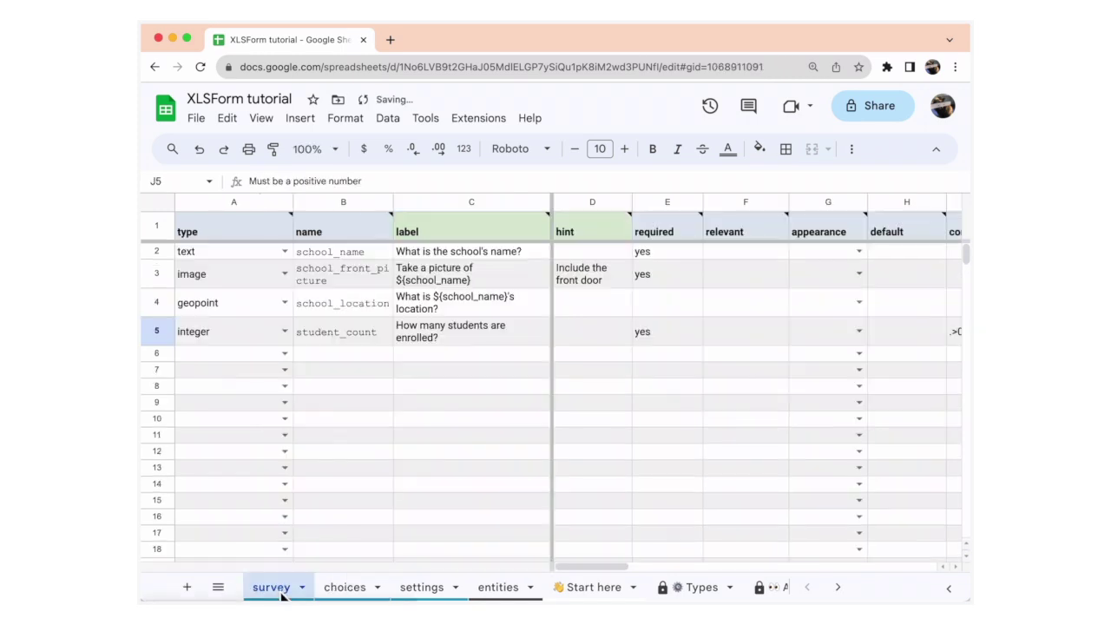
left_click(221, 354)
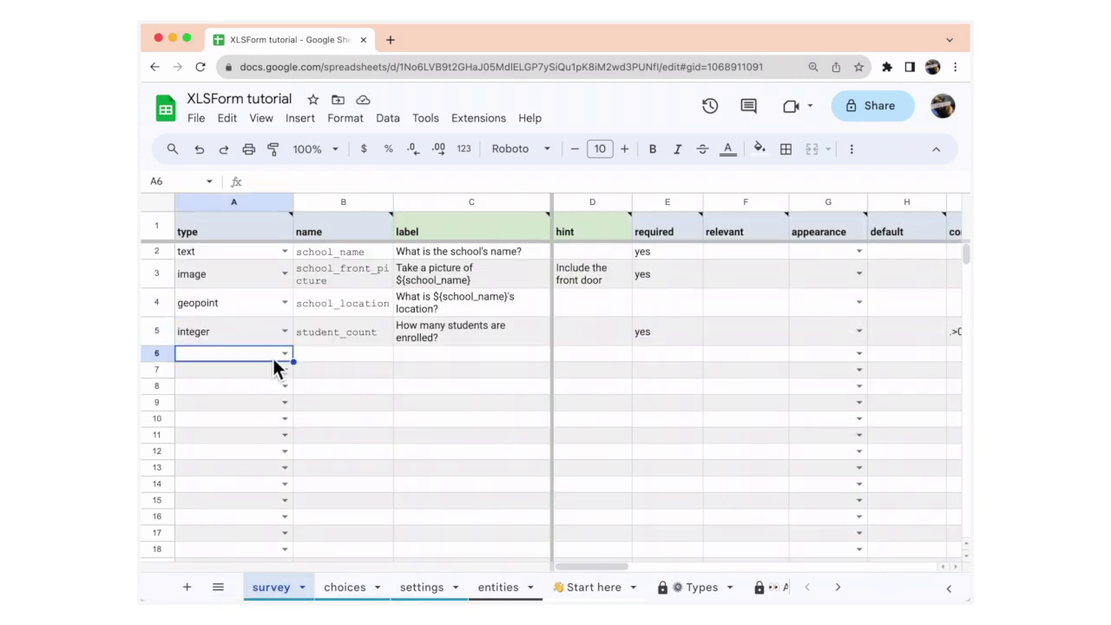
double_click(265, 357)
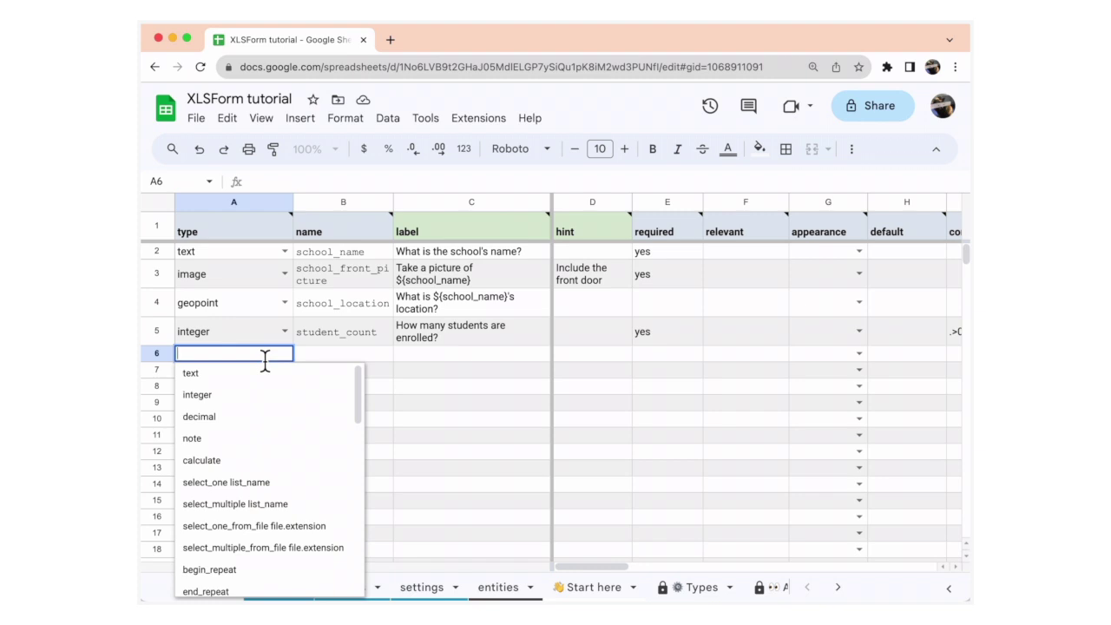
type("se")
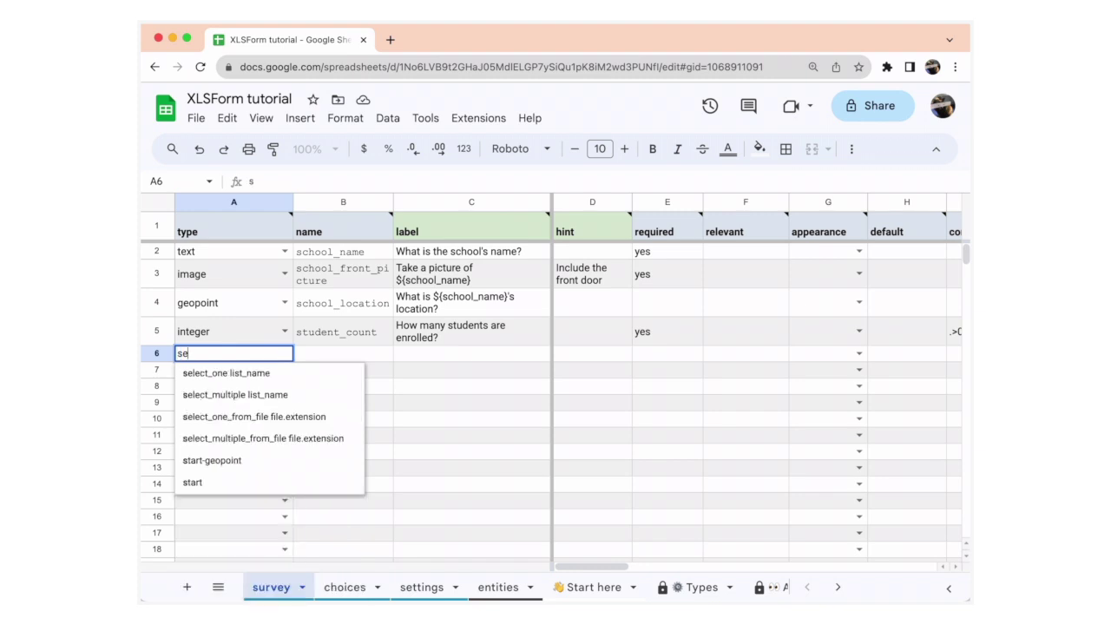
type("lect_multiple")
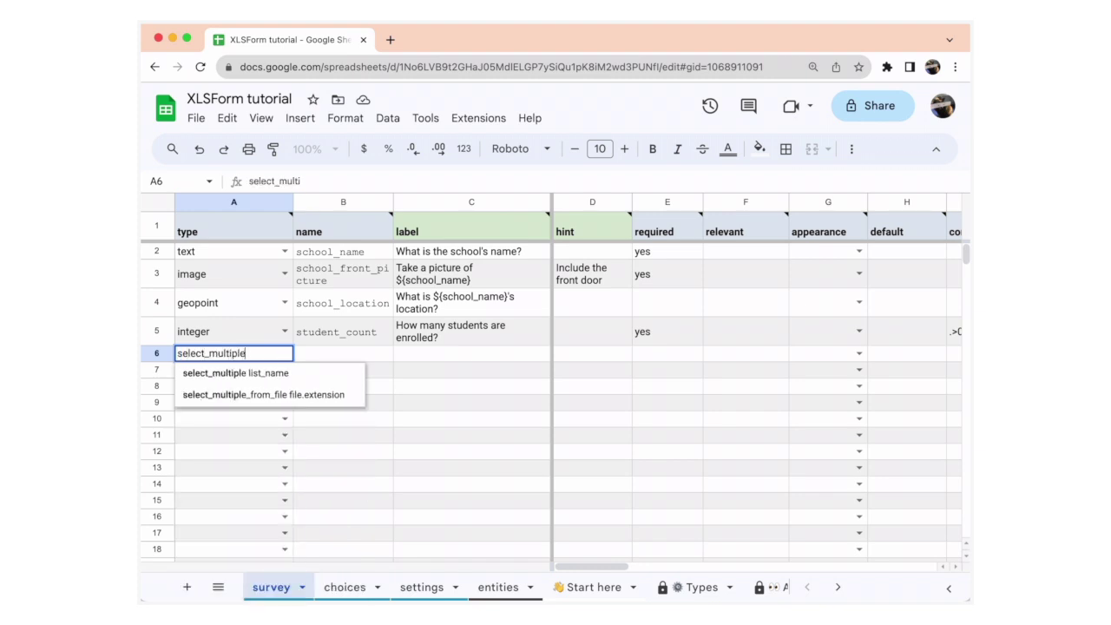
type(" grades")
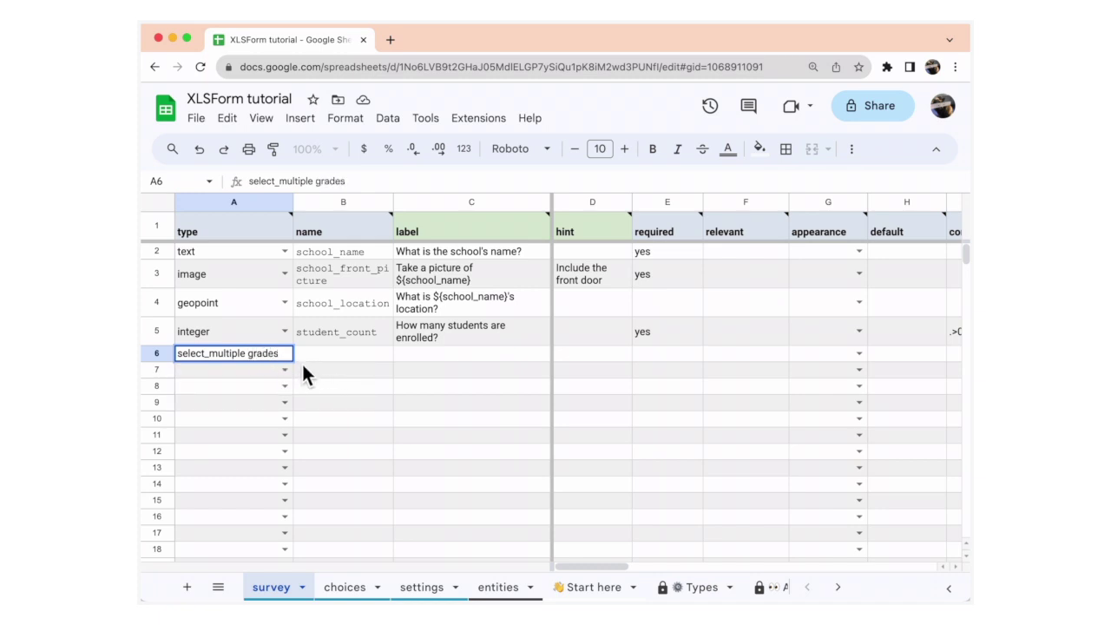
key("Tab")
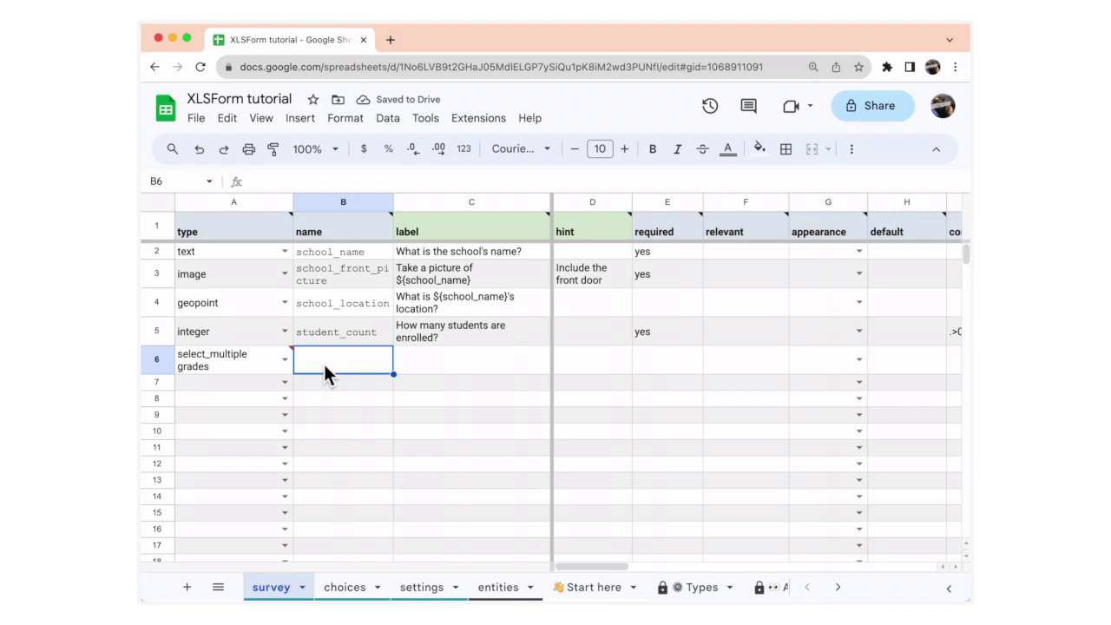
double_click(323, 361)
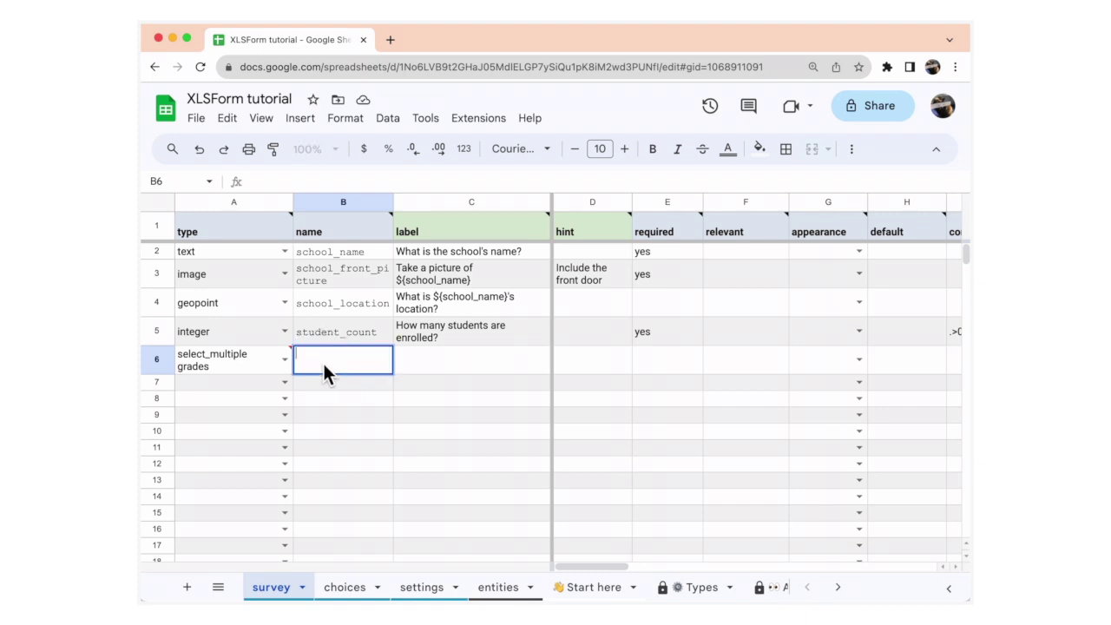
type("grades_taught")
Step: Label it "What grades are taught?", set required yes and appearance columns
double_click(435, 359)
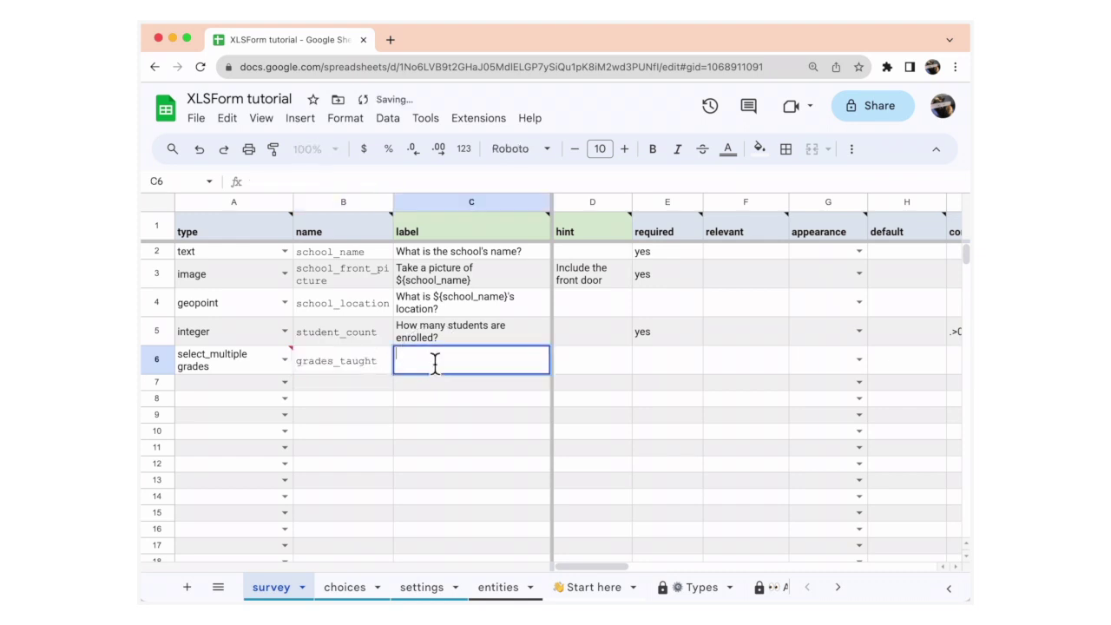
type("What ")
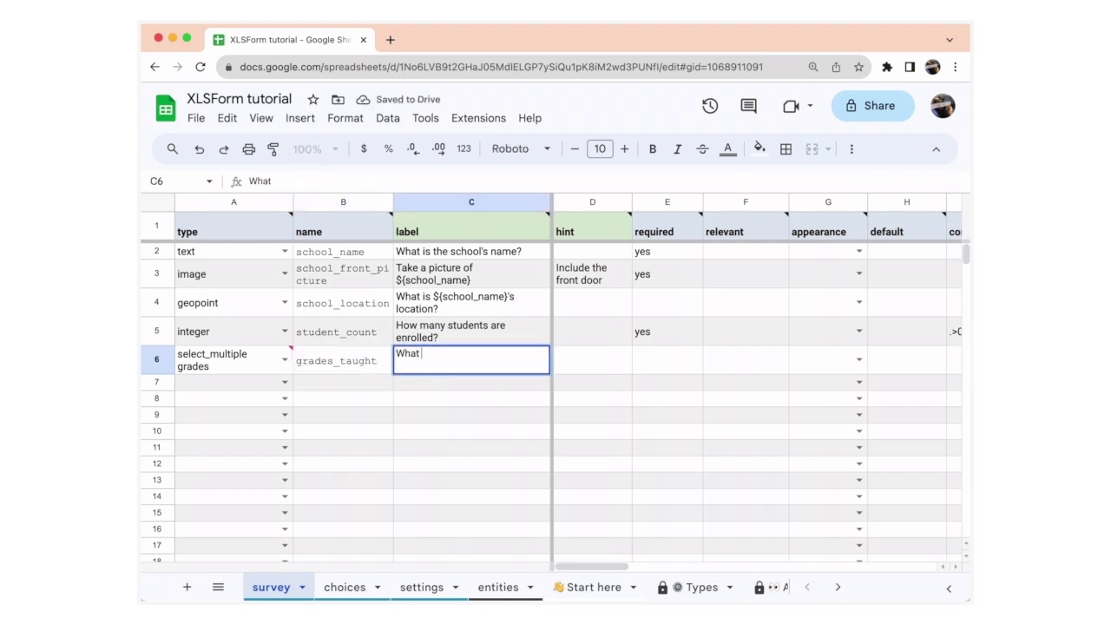
type("grades are taught?")
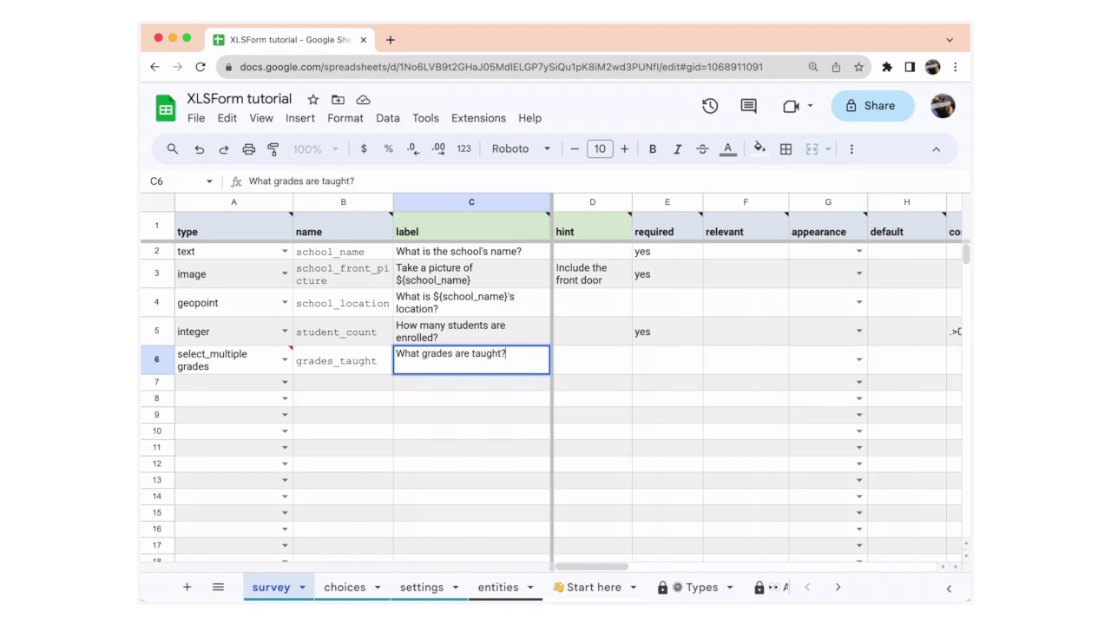
left_click(648, 365)
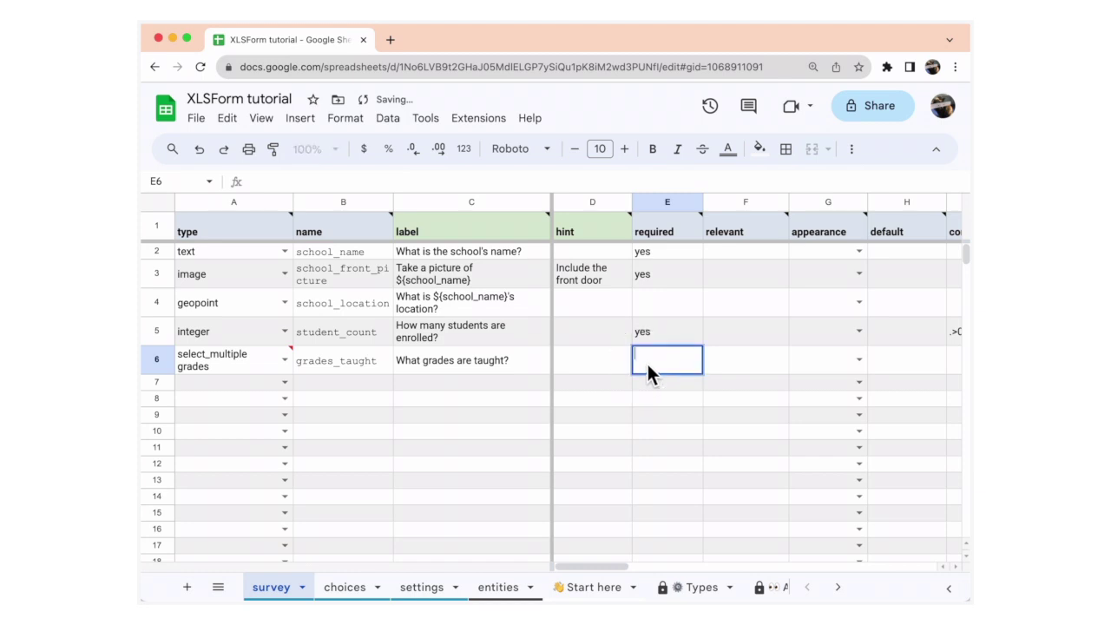
type("yes")
left_click(823, 365)
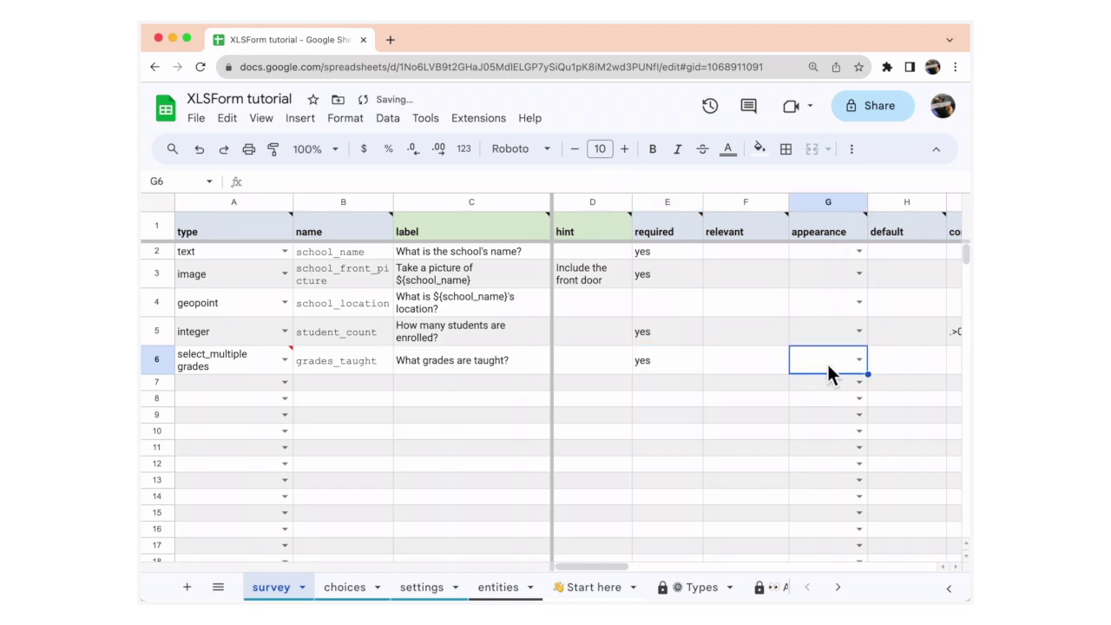
left_click(862, 361)
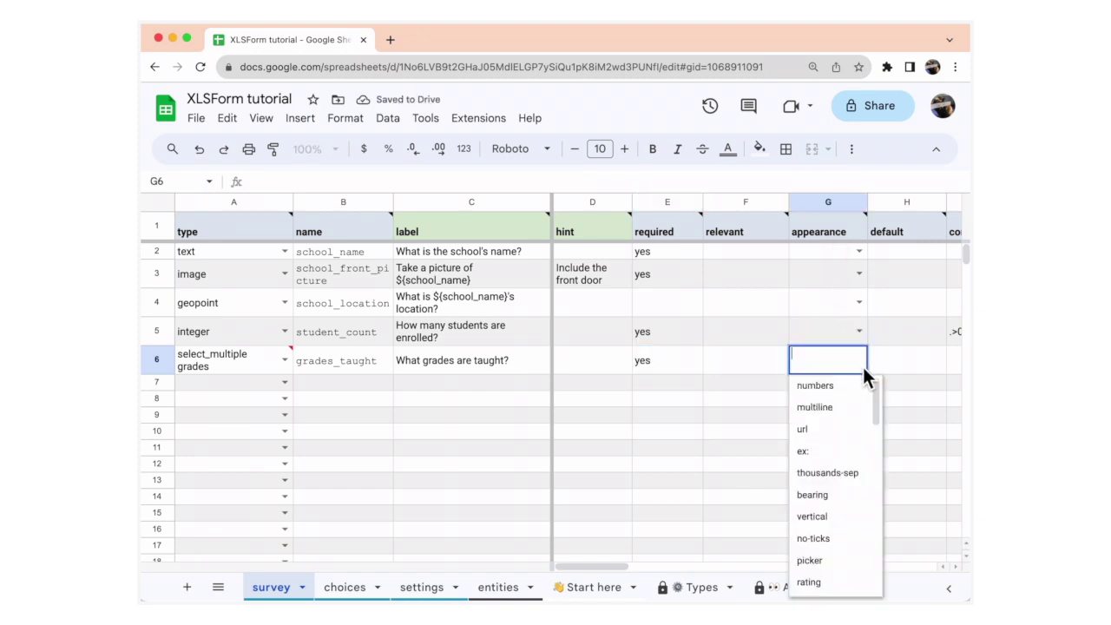
type("co")
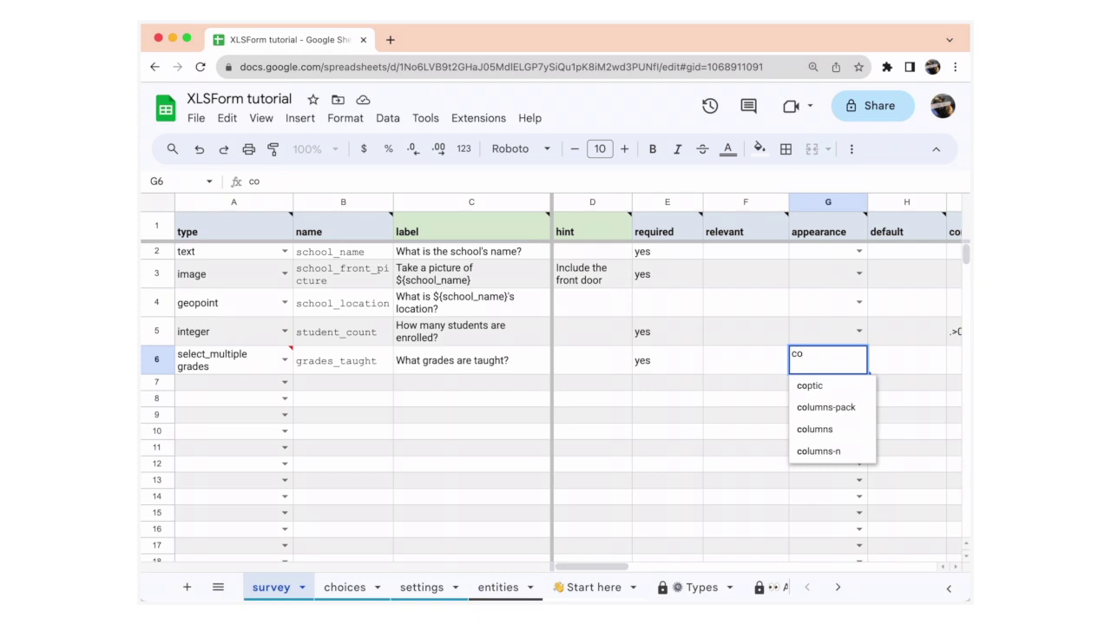
left_click(820, 429)
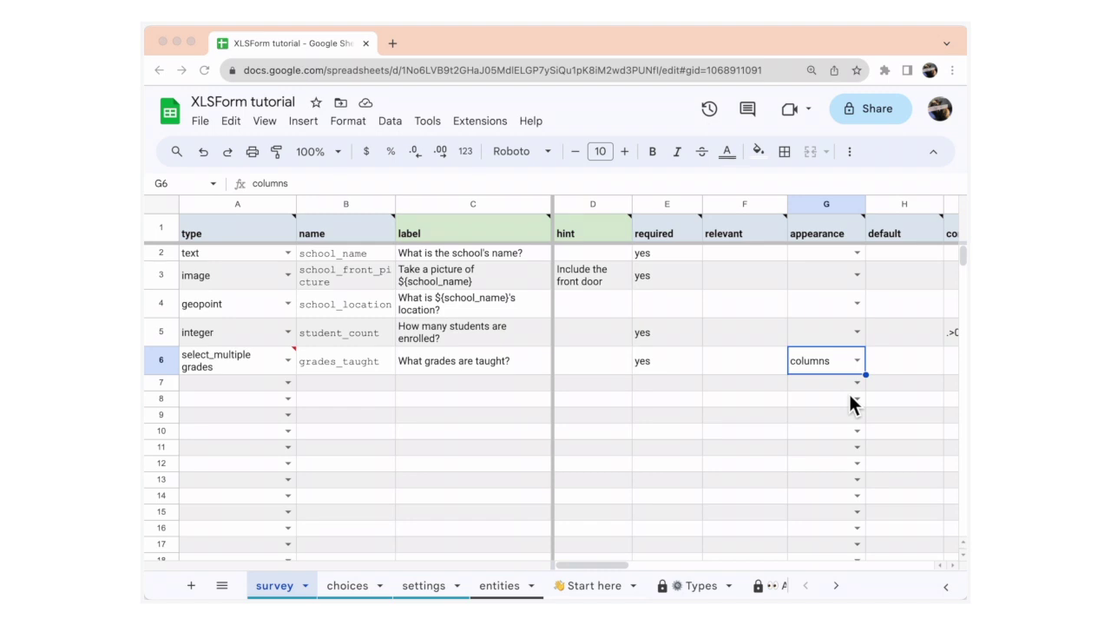
Step: Make row 7 a text question advanced_math labelled "What is the most advanced math class available?"
left_click(286, 383)
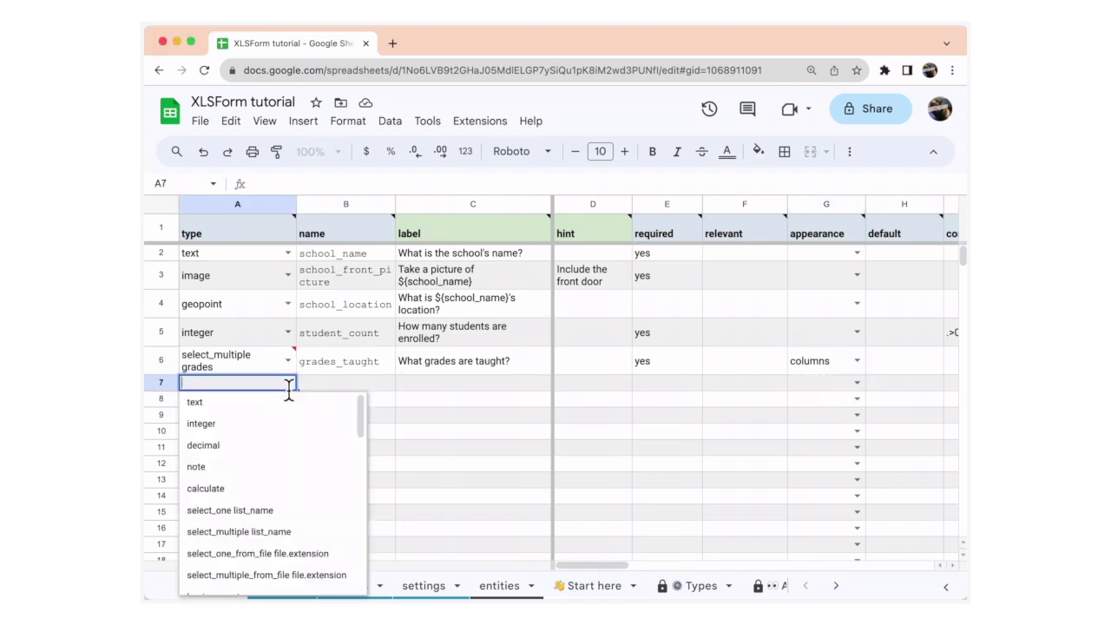
left_click(271, 409)
double_click(337, 390)
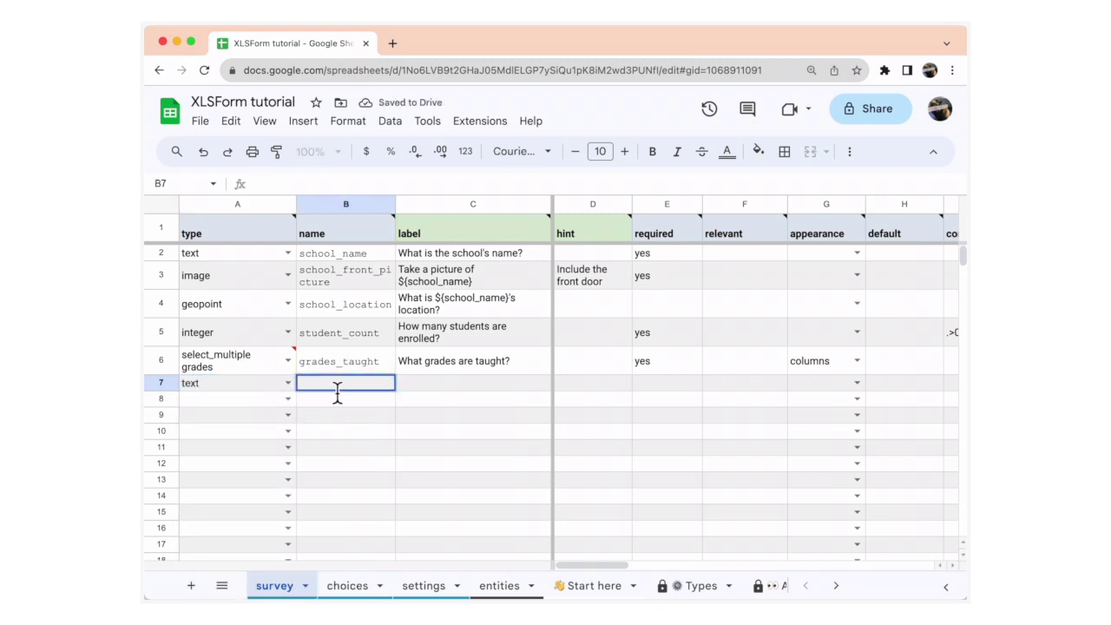
type("advanced_math")
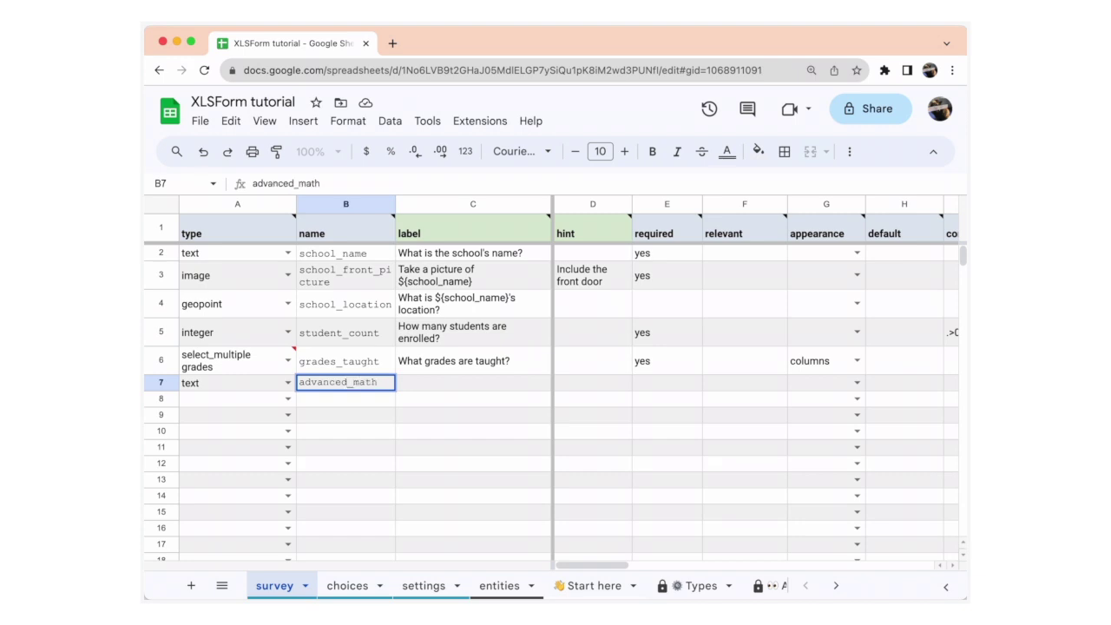
double_click(425, 382)
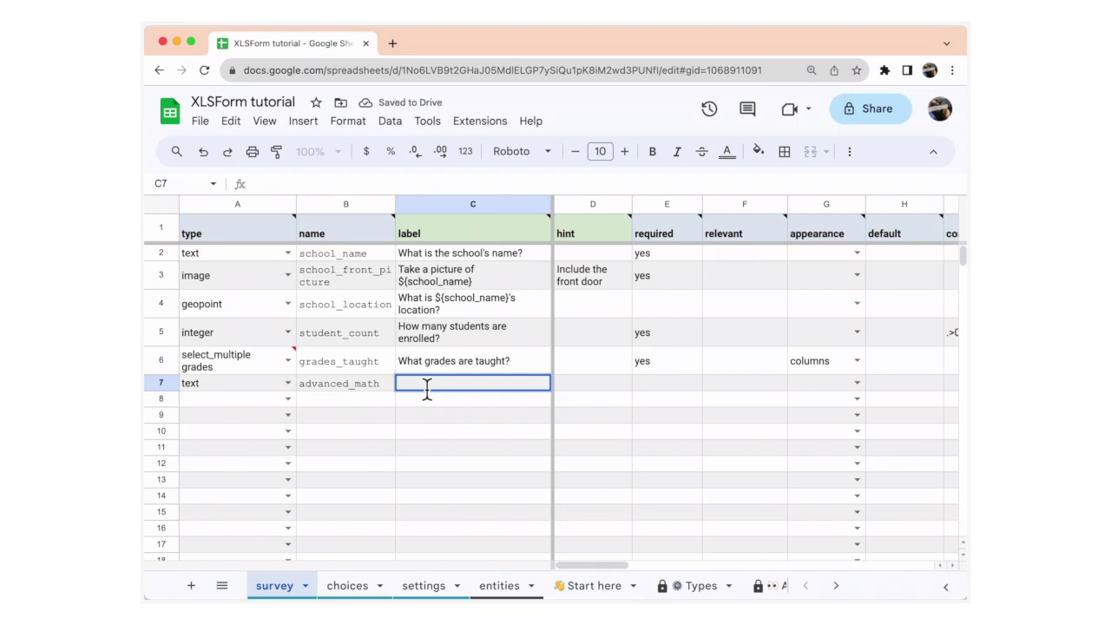
type("What is the most advanced math class available?")
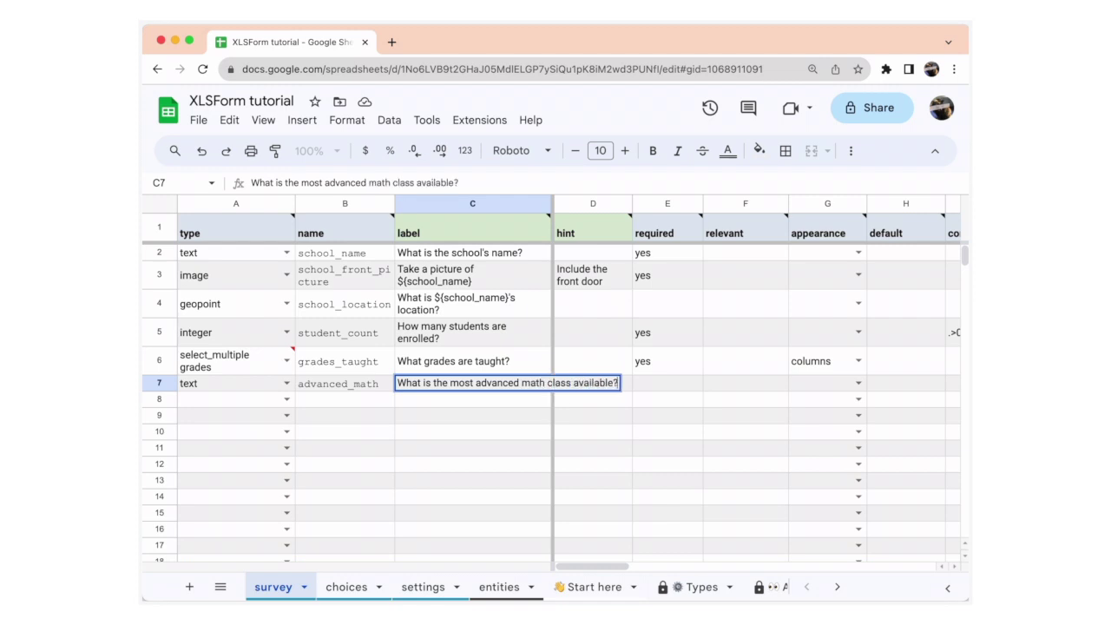
Step: Set it required yes with relevant selected(${grades_taught}, 'high')
double_click(666, 383)
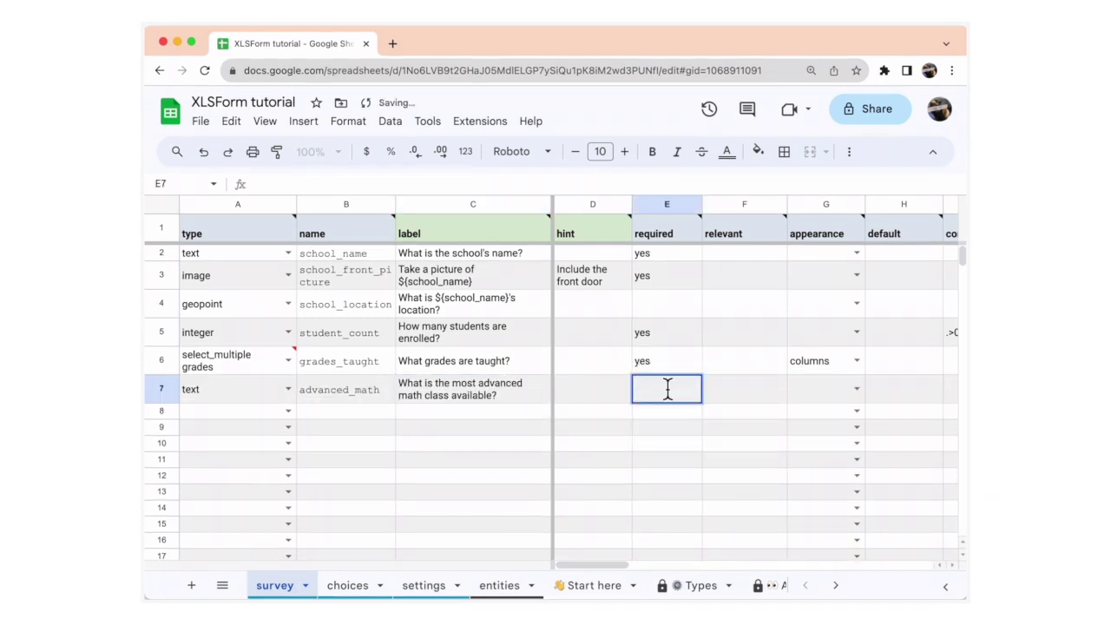
type("yes")
double_click(769, 392)
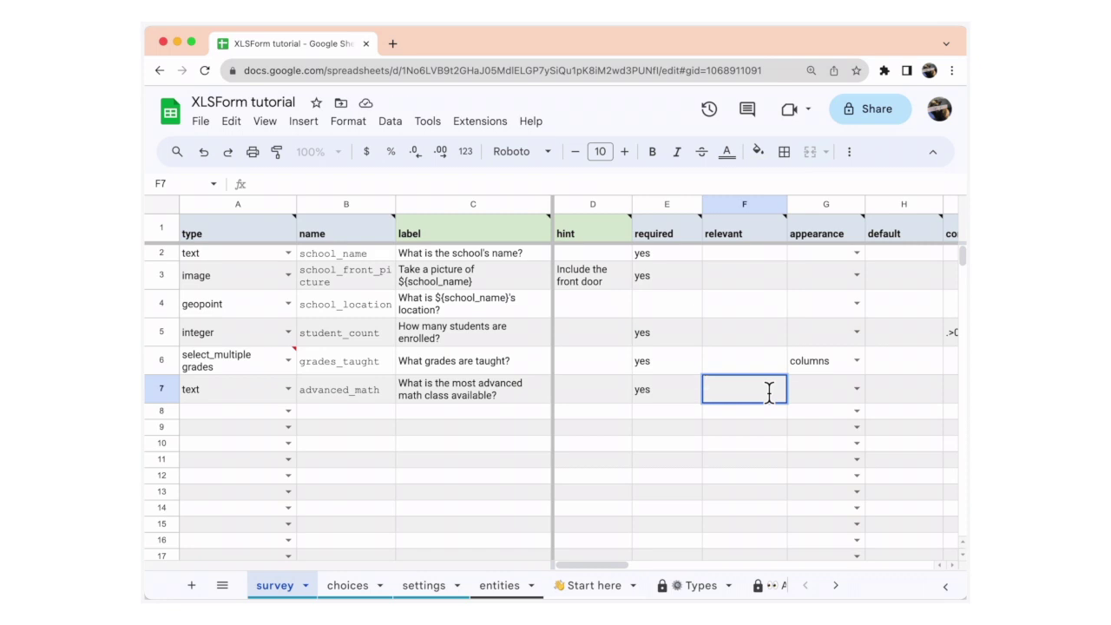
type("selected(${grades_taught}, 'high')")
left_click(777, 396)
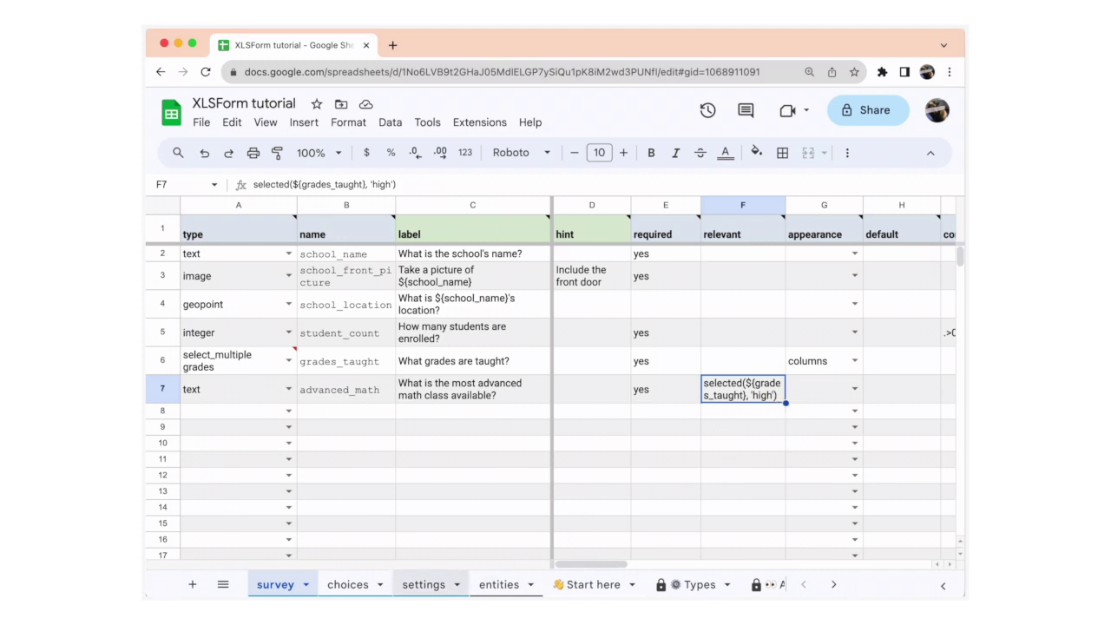
left_click(431, 590)
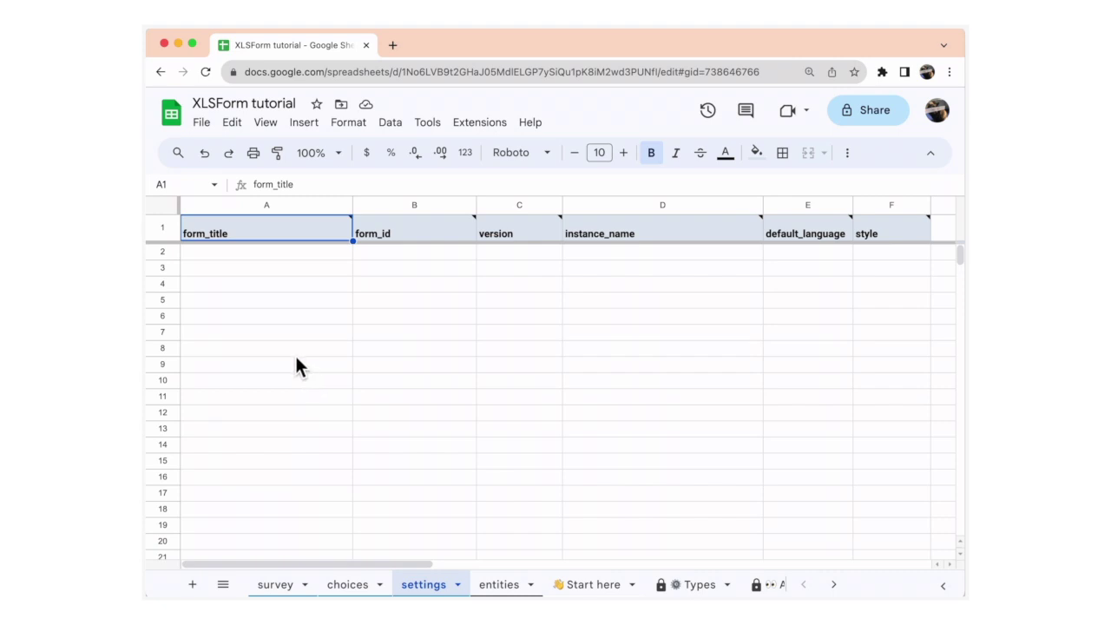
Step: Enter form_title "Verdant school district census 2023" and form_id school_census_23 in row 2
left_click(248, 253)
type("Verdant school district census 2023")
left_click(389, 258)
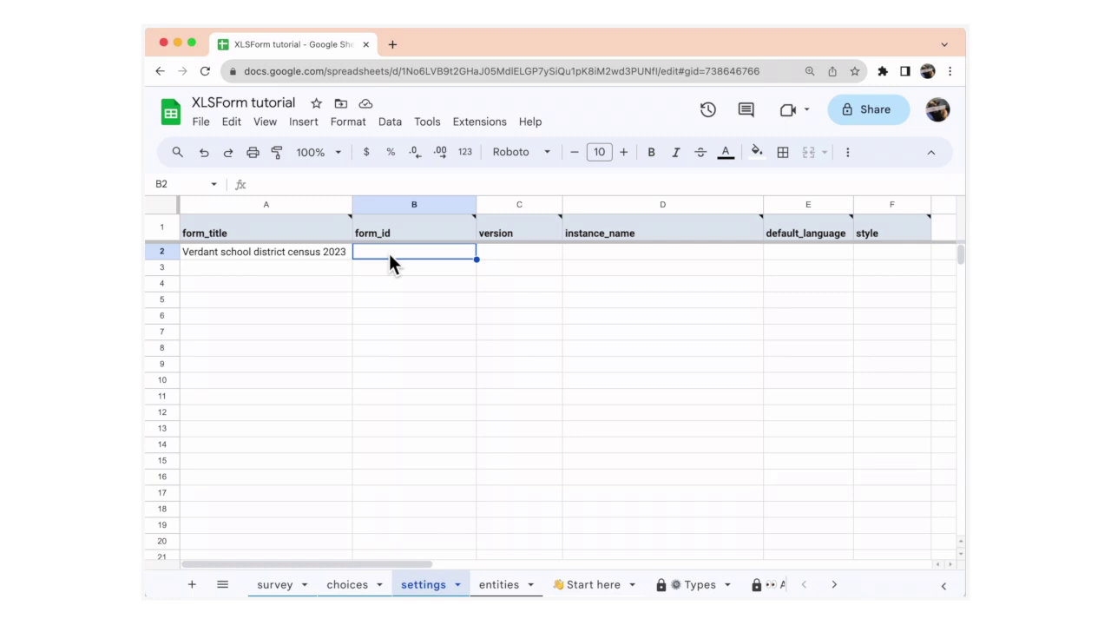
type("school_")
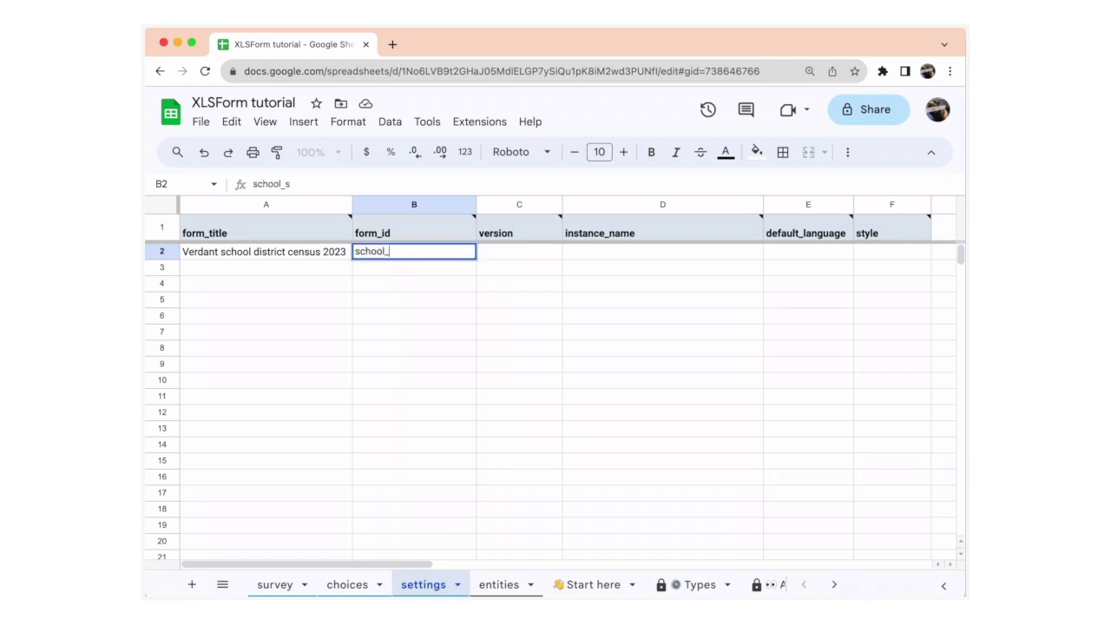
type("census_23")
Step: Set instance_name in D2 to ${school_name}
left_click(623, 260)
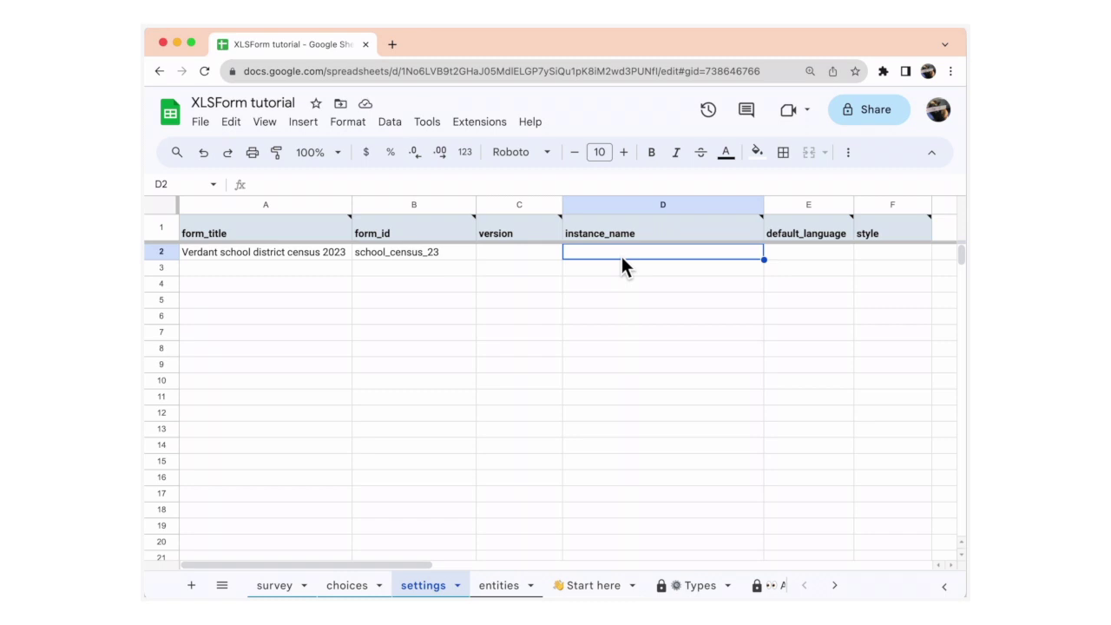
double_click(622, 257)
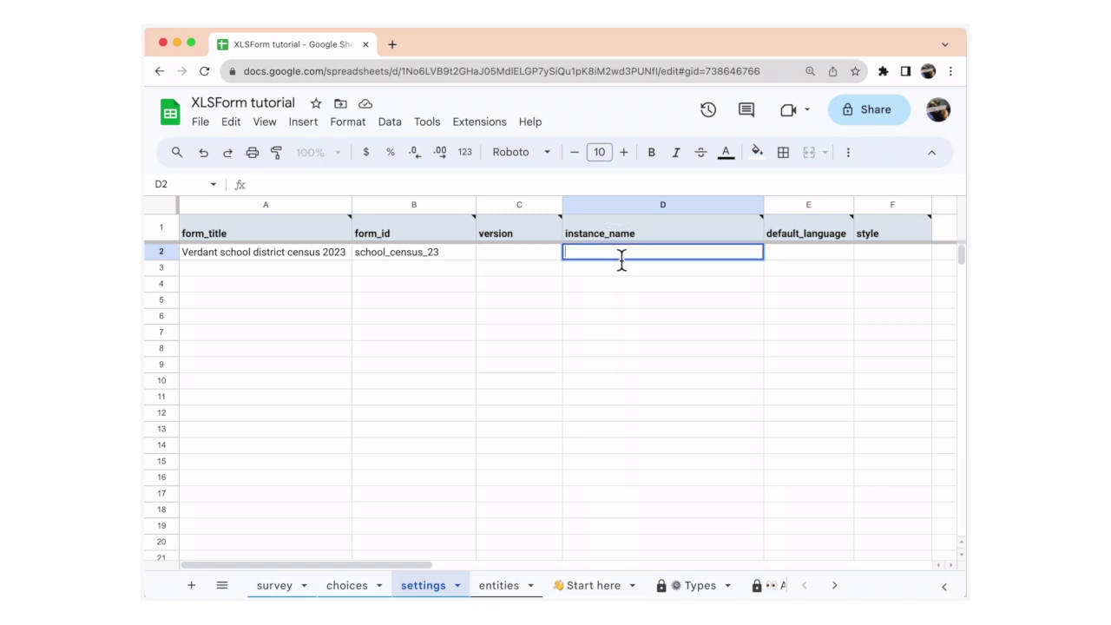
type("${school_name}")
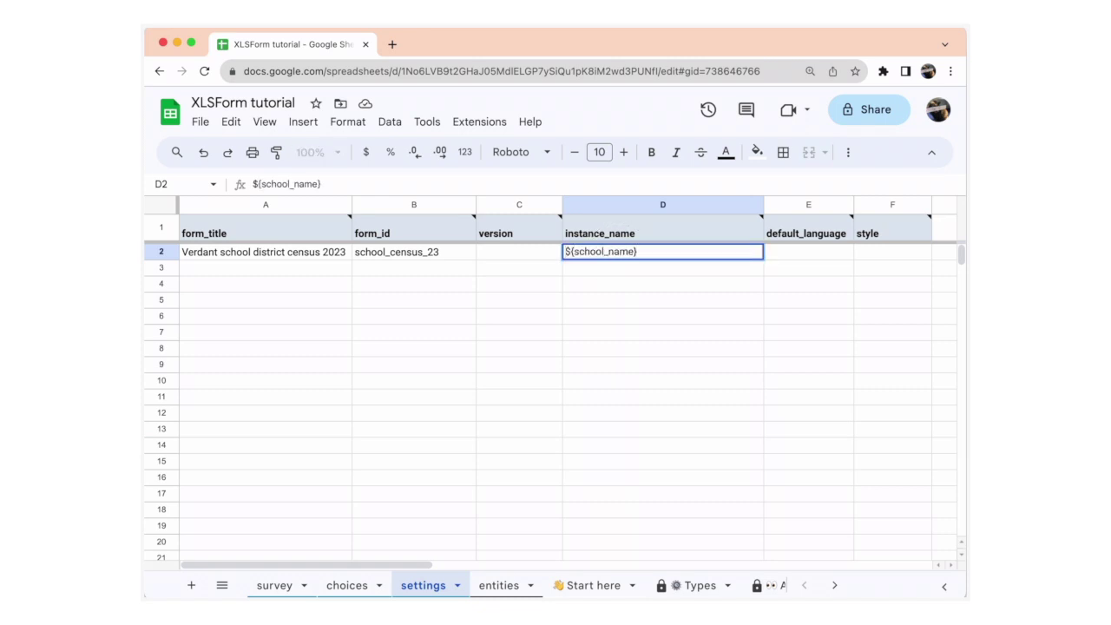
key("Return")
left_click(692, 257)
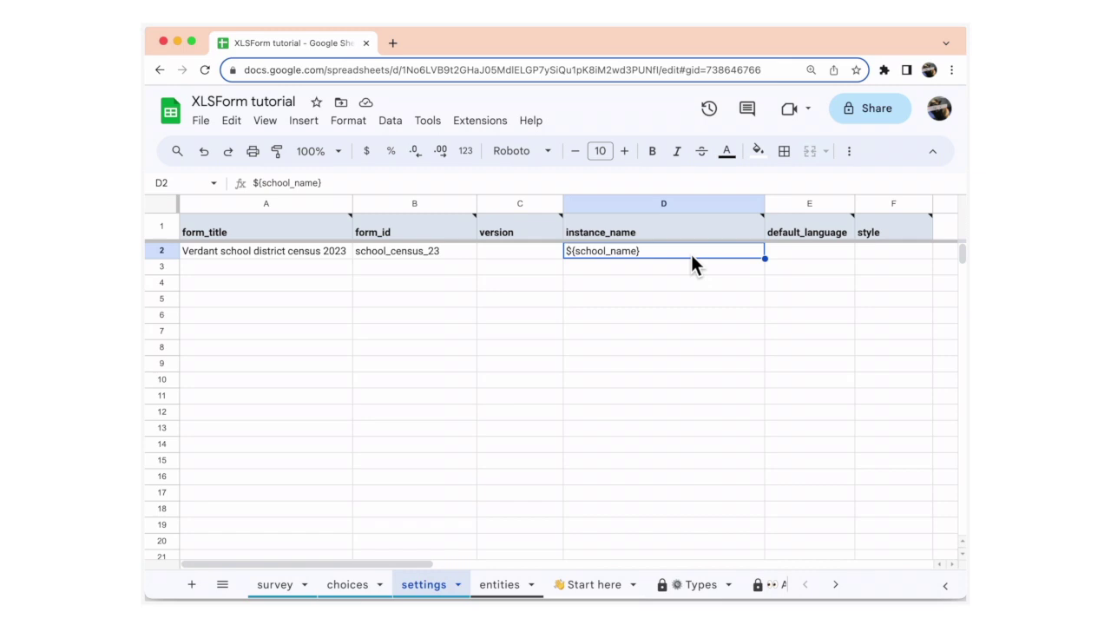
Step: Export the census XLSForm workbook to disk in Microsoft Excel (.xlsx) format
left_click(196, 122)
mouse_move(303, 312)
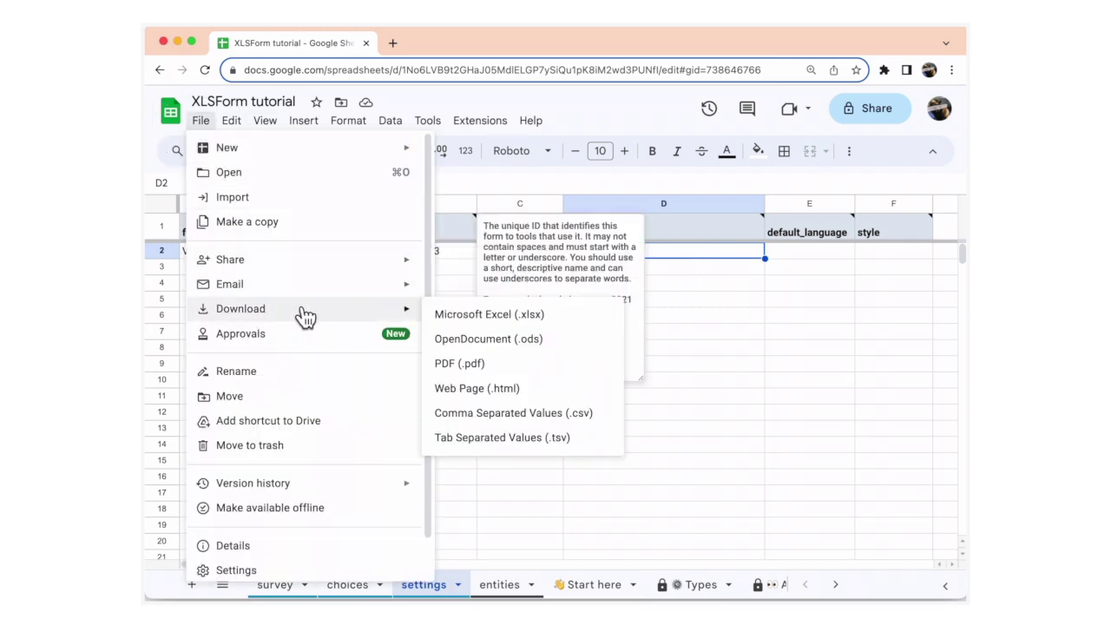
left_click(465, 316)
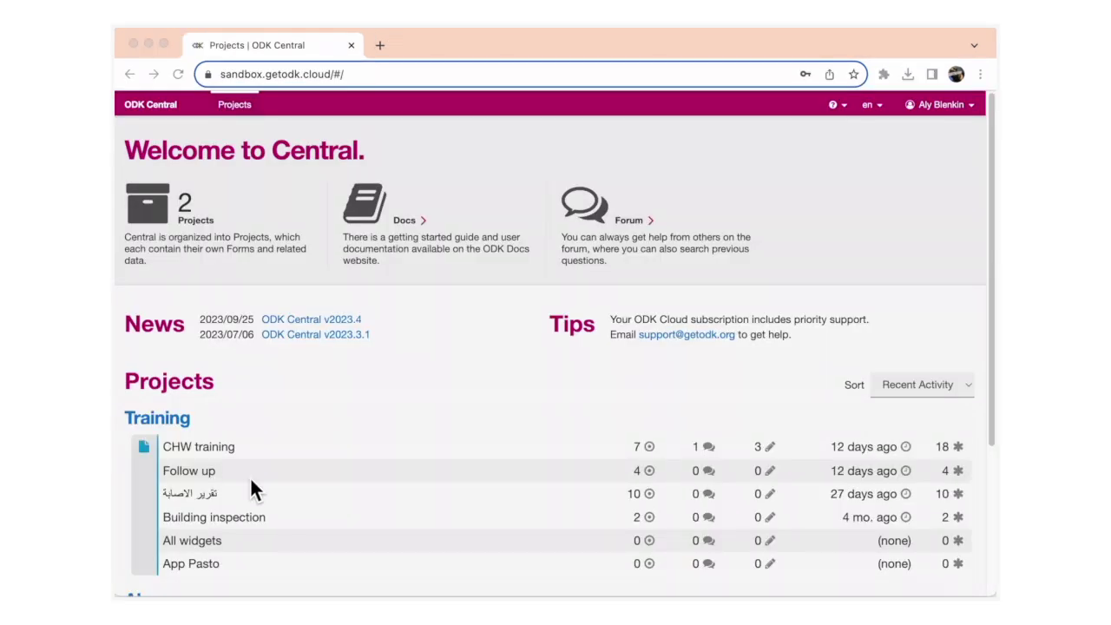
Step: Upload XLSForm tutorial.xlsx to the Training project as draft 'Verdant school district census 2023' and preview it
left_click(161, 420)
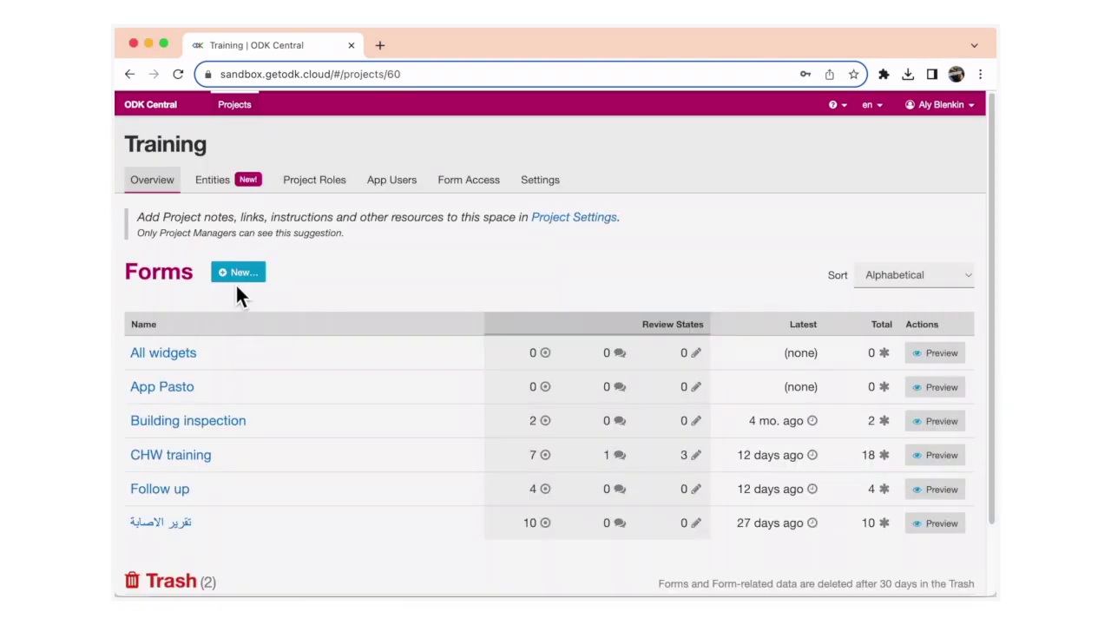
left_click(244, 283)
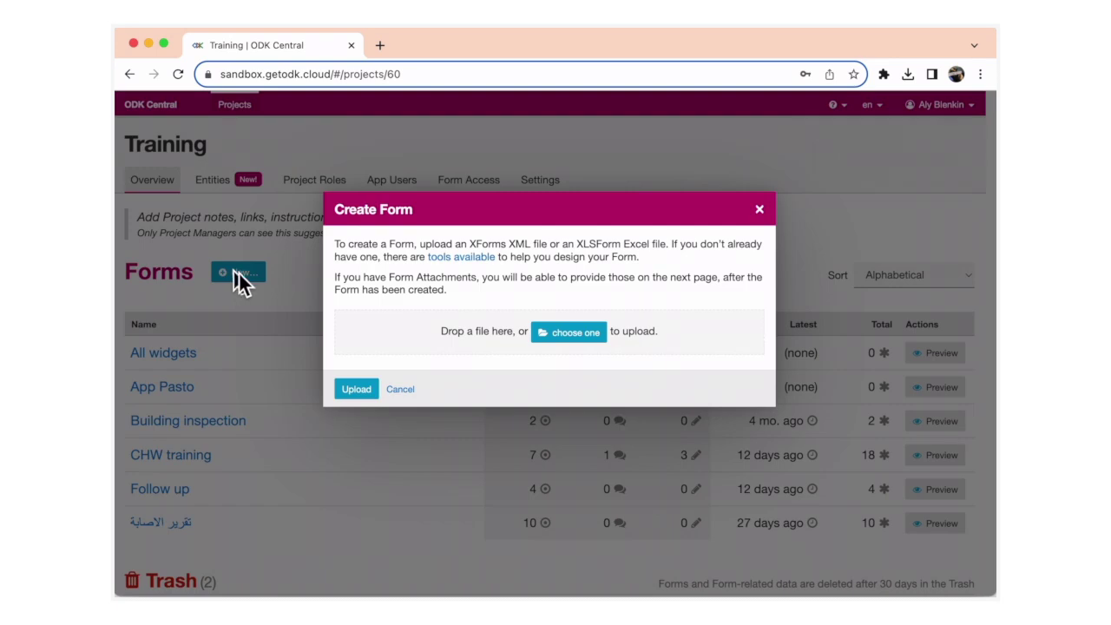
left_click_drag(556, 607, 575, 354)
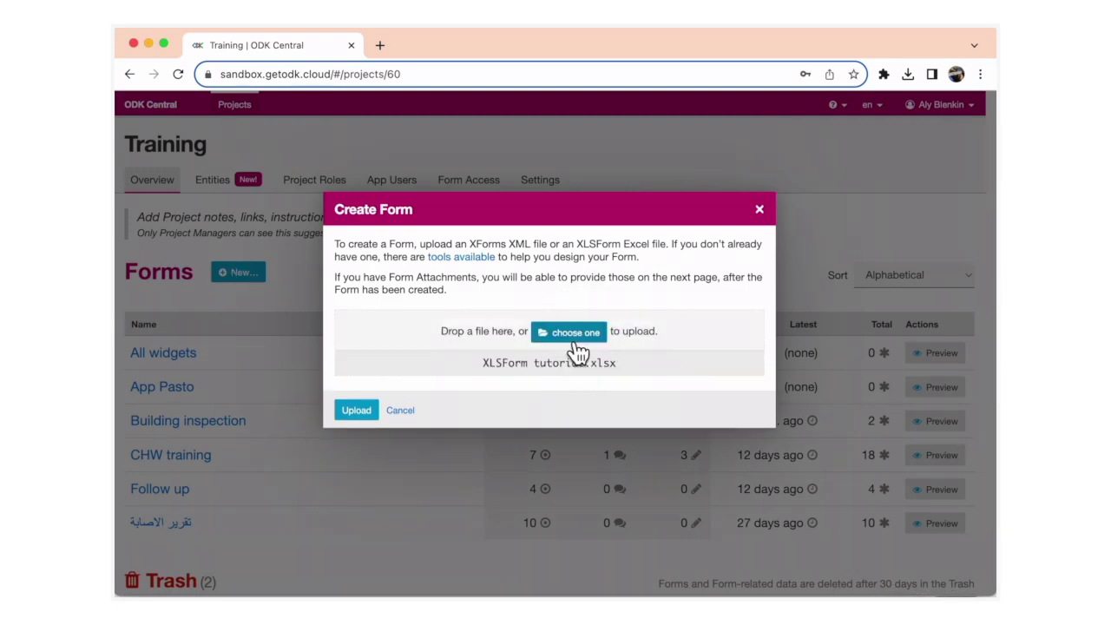
left_click(360, 411)
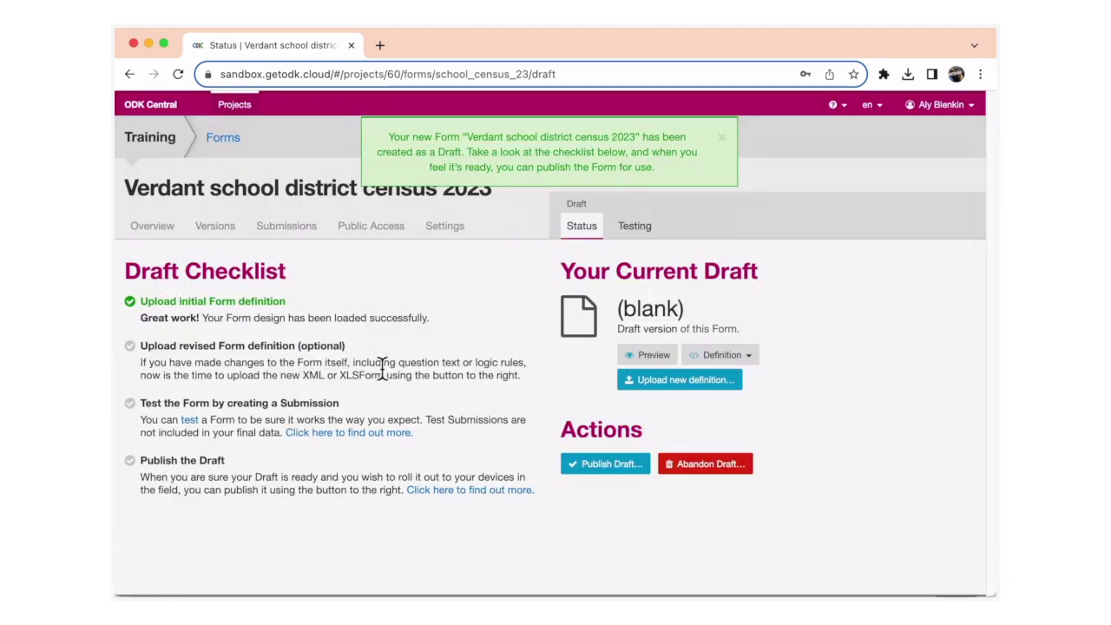
left_click(665, 357)
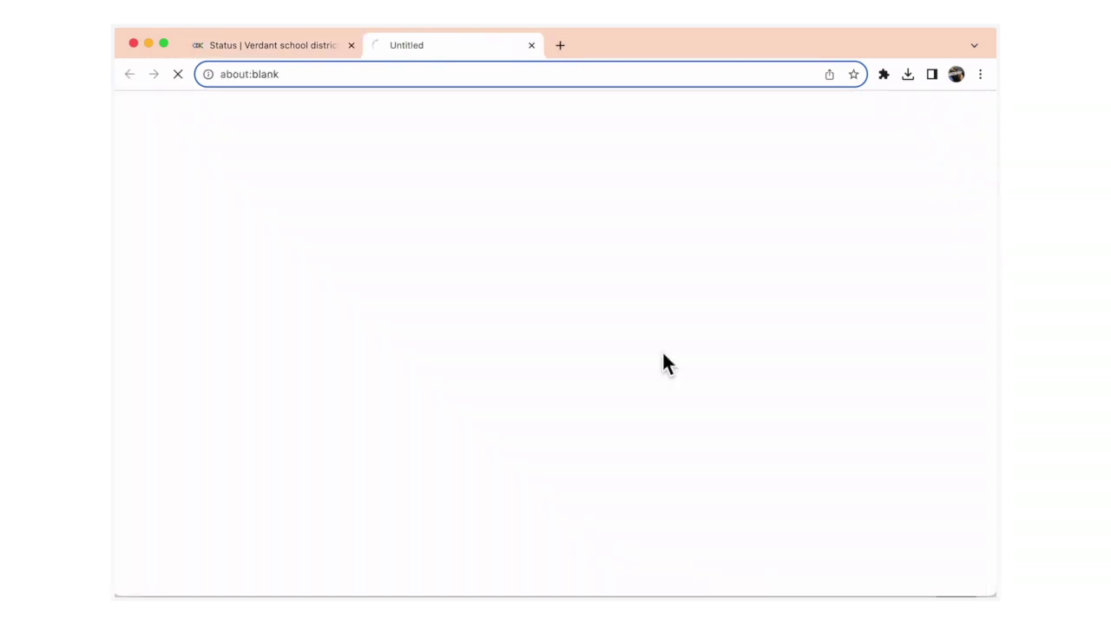